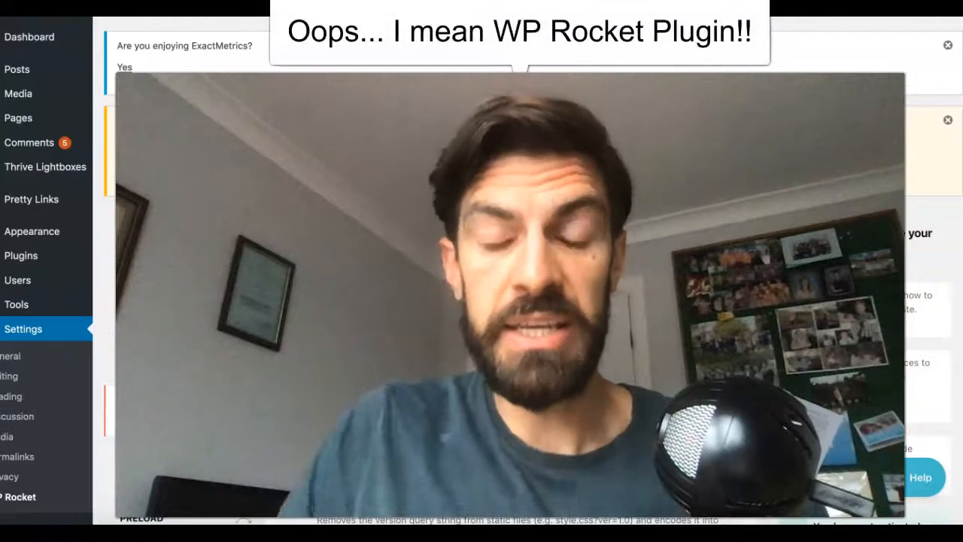
Look over the WP Rocket mobile and user cache options and open the plugin's Tutorials section.
{"action": "scroll", "coordinate": [481, 301], "scroll_direction": "down", "scroll_amount": 5}
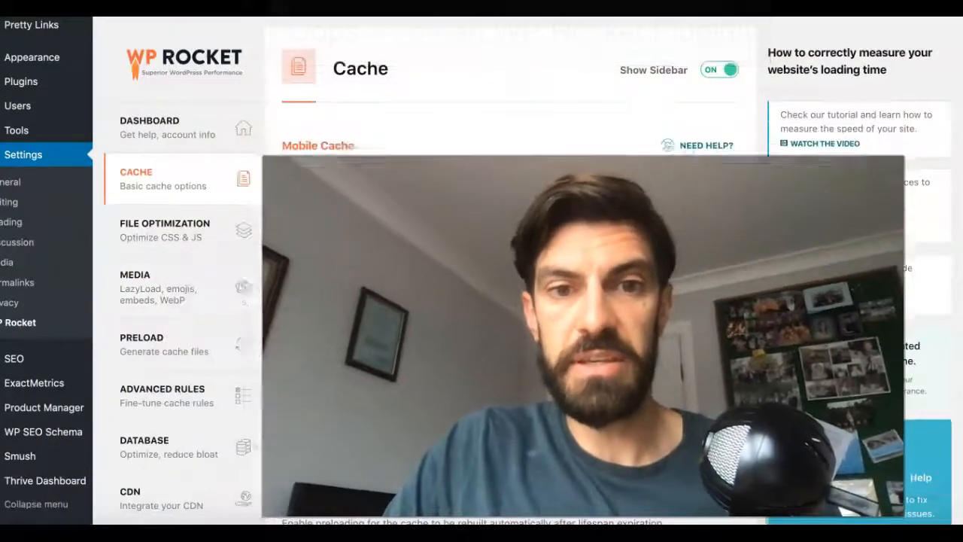
{"action": "left_click", "coordinate": [323, 256]}
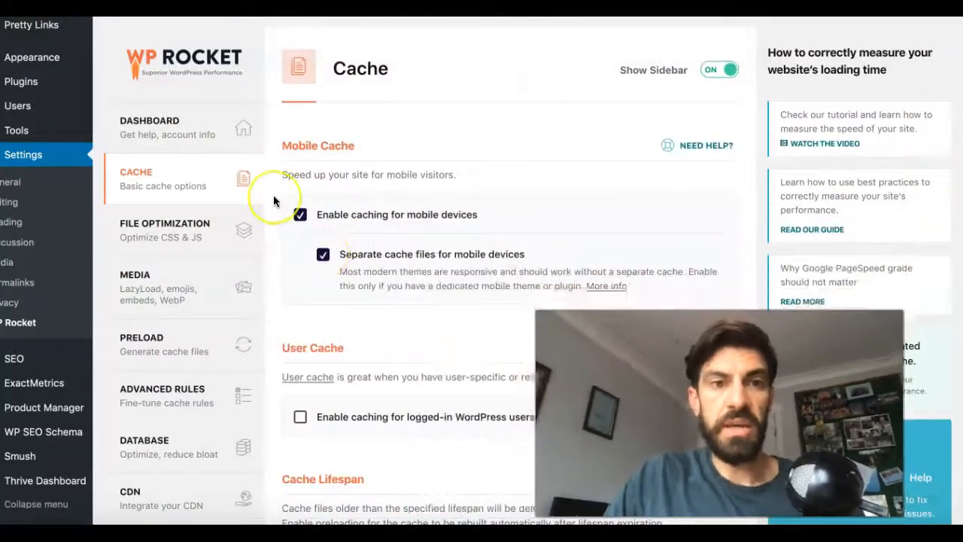
{"action": "scroll", "coordinate": [193, 312], "scroll_direction": "down", "scroll_amount": 2}
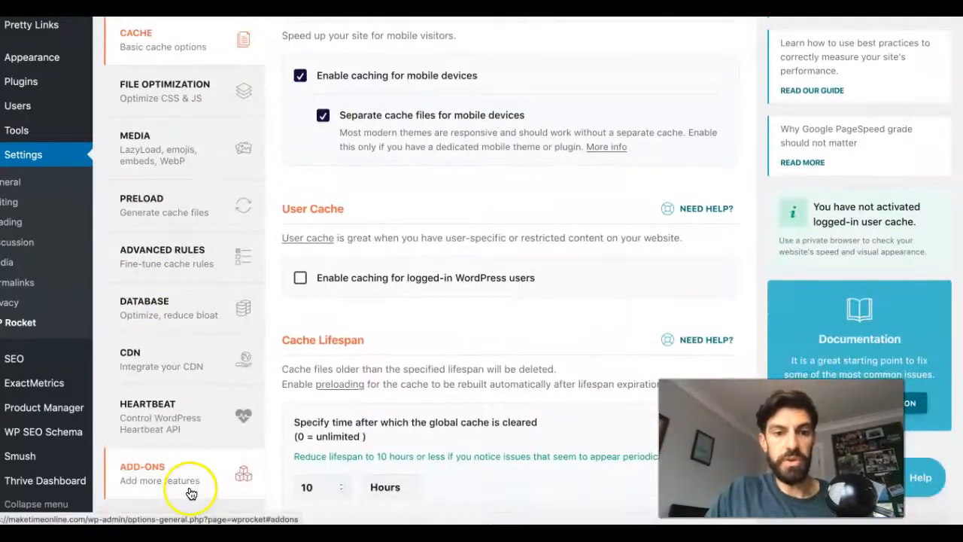
{"action": "scroll", "coordinate": [200, 454], "scroll_direction": "down", "scroll_amount": 3}
{"action": "left_click", "coordinate": [189, 449]}
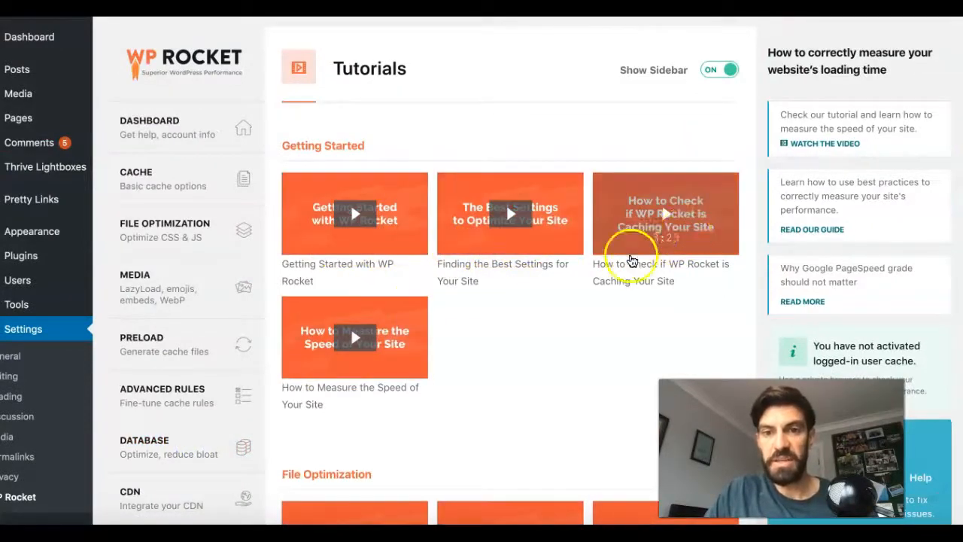
{"action": "scroll", "coordinate": [408, 340], "scroll_direction": "down", "scroll_amount": 1}
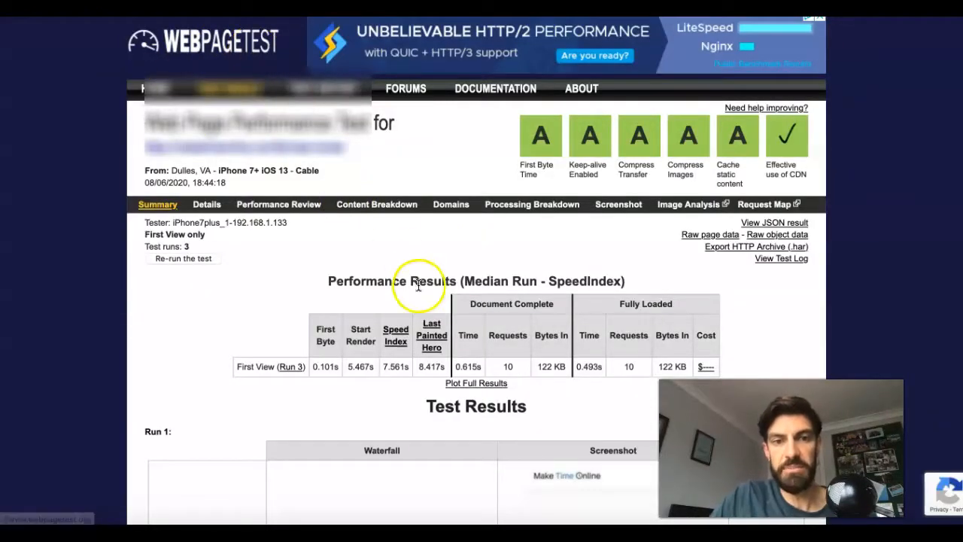
Examine the site's speed results in WebPageTest and the site manager, then the review page's mobile and desktop reports in PageSpeed Insights.
{"action": "scroll", "coordinate": [436, 294], "scroll_direction": "down", "scroll_amount": 2}
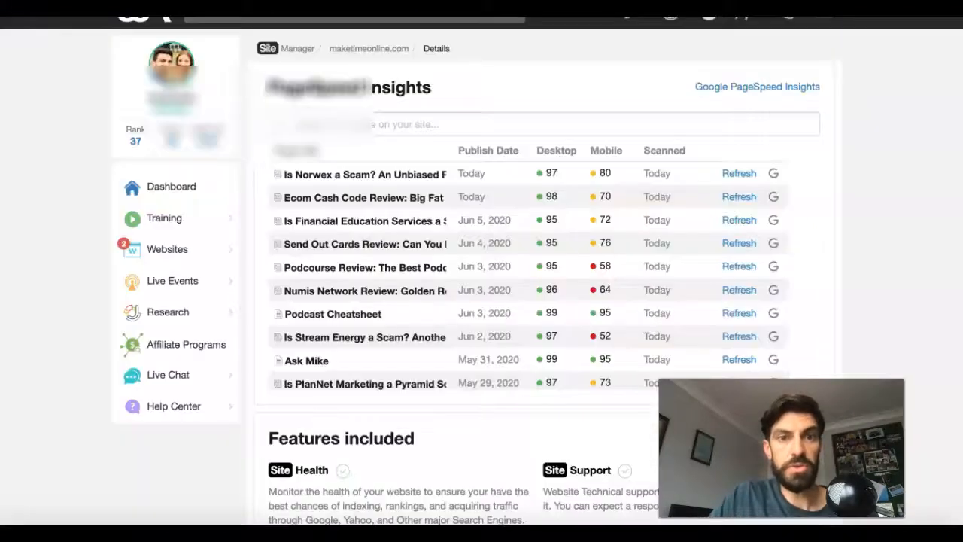
{"action": "left_click_drag", "start_coordinate": [366, 199], "coordinate": [149, 206]}
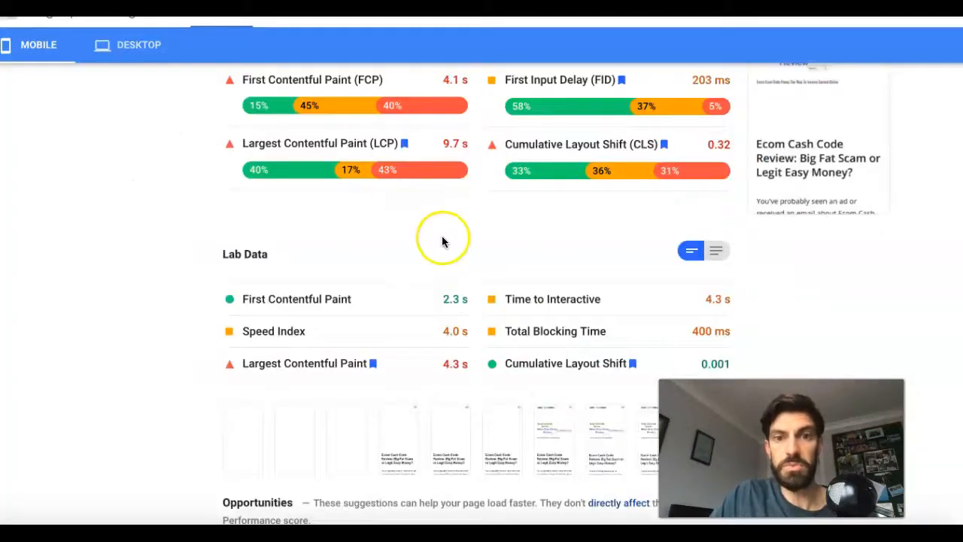
{"action": "scroll", "coordinate": [441, 239], "scroll_direction": "up", "scroll_amount": 5}
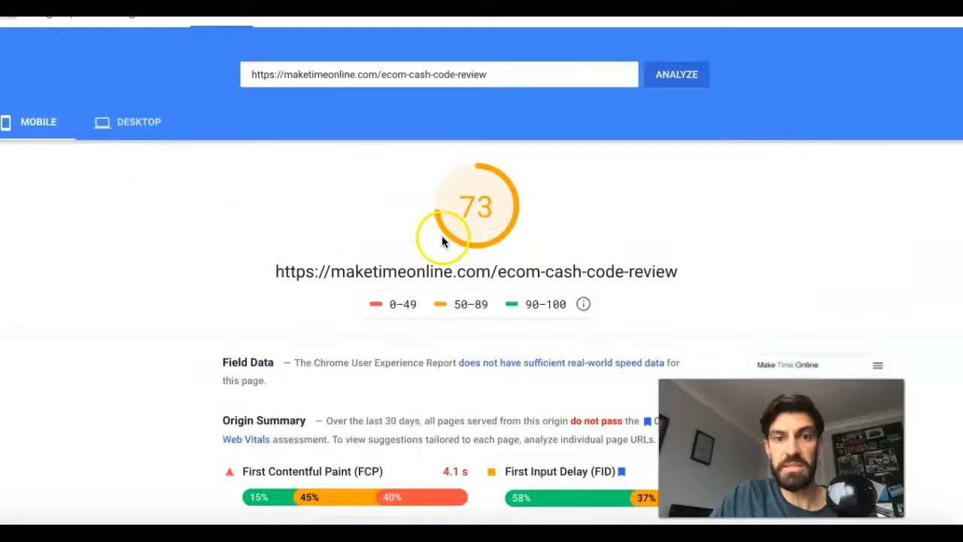
{"action": "left_click", "coordinate": [139, 132]}
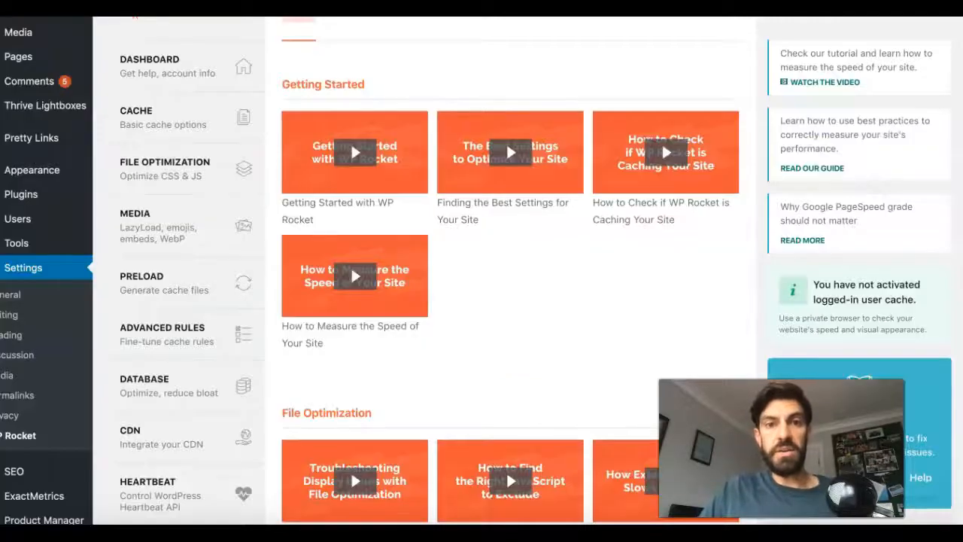
Review the mobile, user and lifespan options in WP Rocket's Cache settings and check the page's fully loaded time in GTmetrix.
{"action": "scroll", "coordinate": [378, 180], "scroll_direction": "up", "scroll_amount": 3}
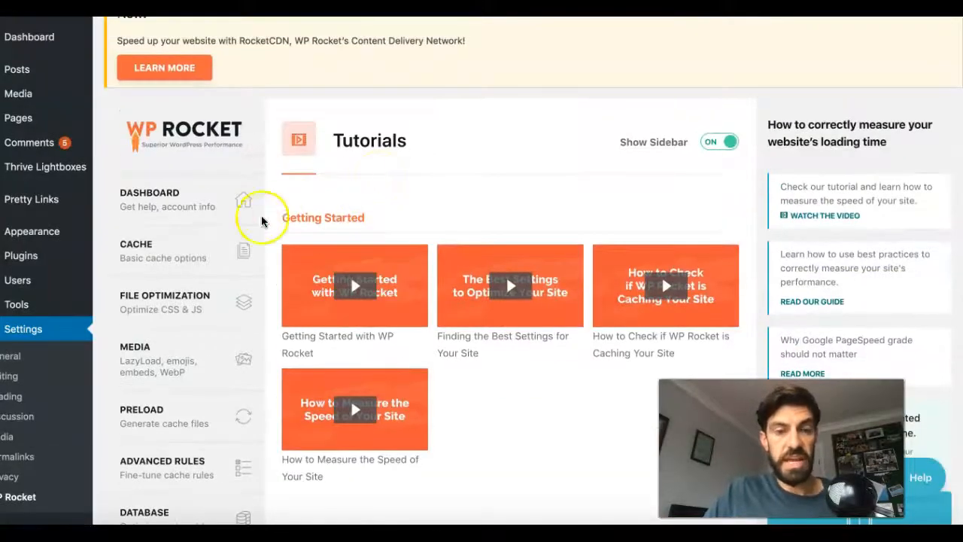
{"action": "left_click", "coordinate": [192, 255]}
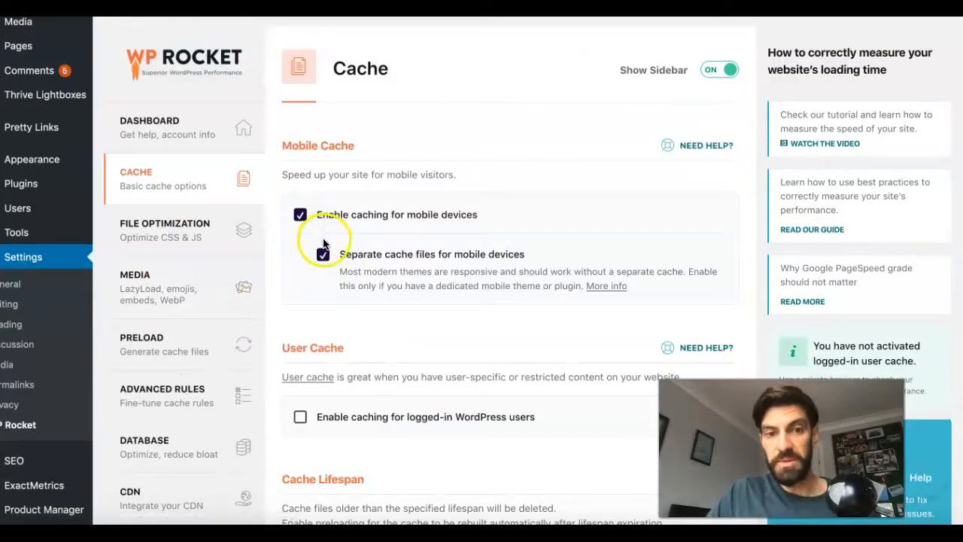
{"action": "scroll", "coordinate": [423, 429], "scroll_direction": "down", "scroll_amount": 5}
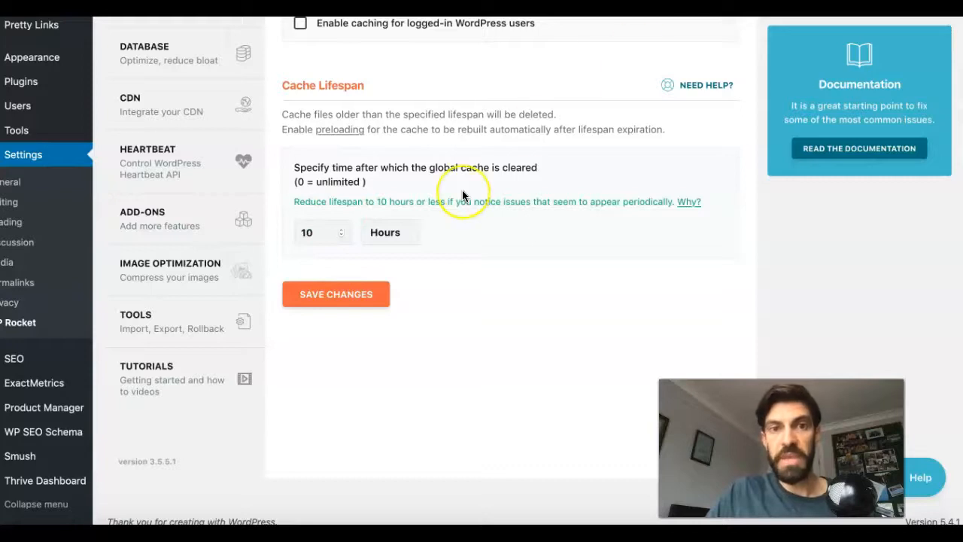
{"action": "scroll", "coordinate": [461, 194], "scroll_direction": "up", "scroll_amount": 5}
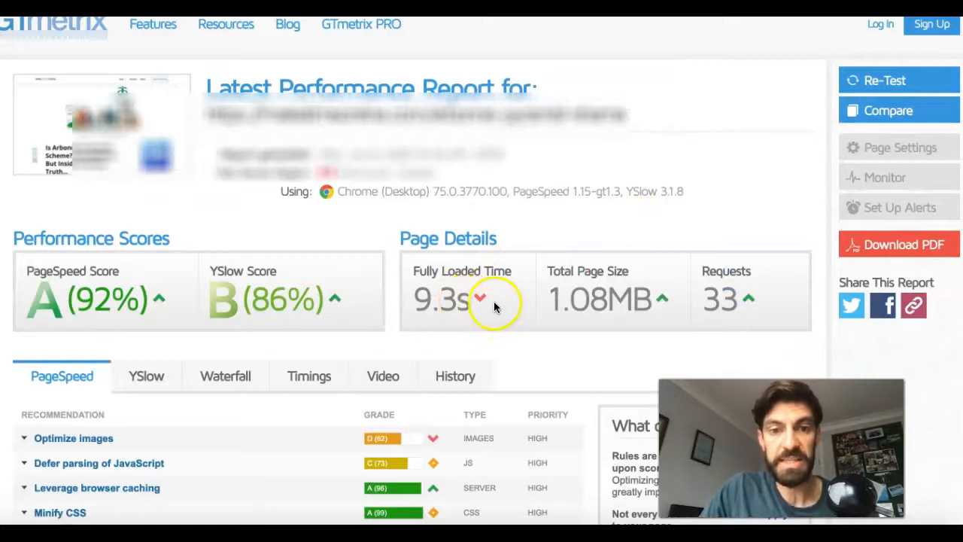
{"action": "left_click_drag", "start_coordinate": [494, 306], "coordinate": [415, 302]}
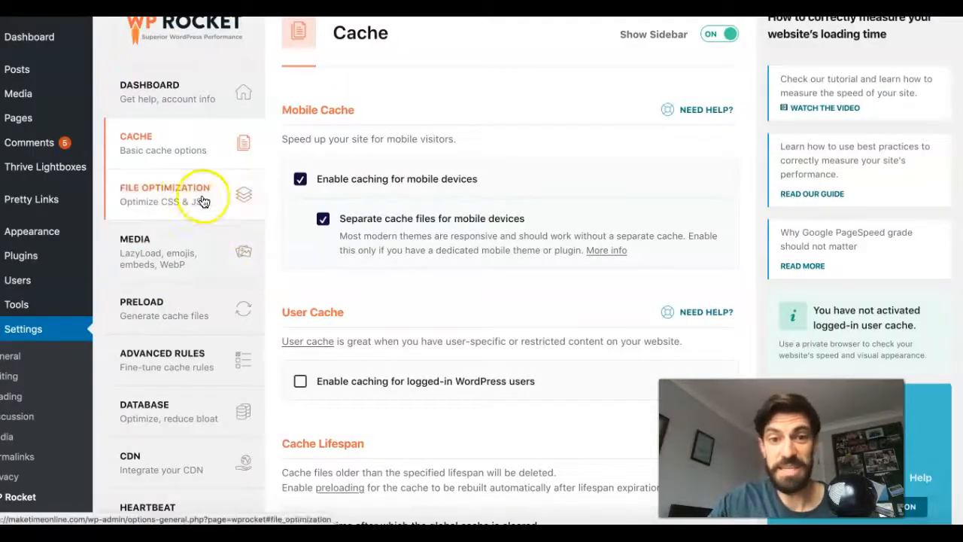
{"action": "scroll", "coordinate": [337, 277], "scroll_direction": "down", "scroll_amount": 1}
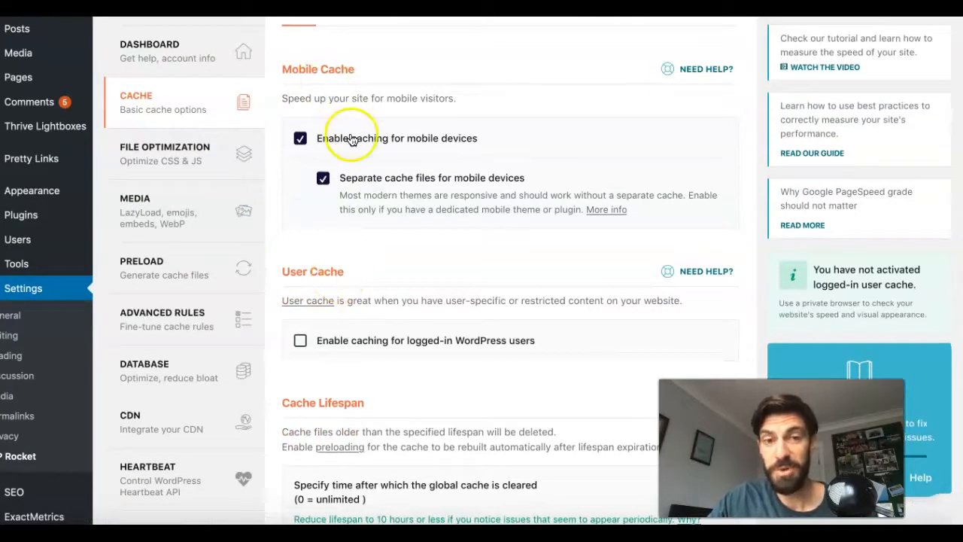
Examine the basic, CSS and JavaScript options in the File Optimization settings.
{"action": "left_click", "coordinate": [166, 152]}
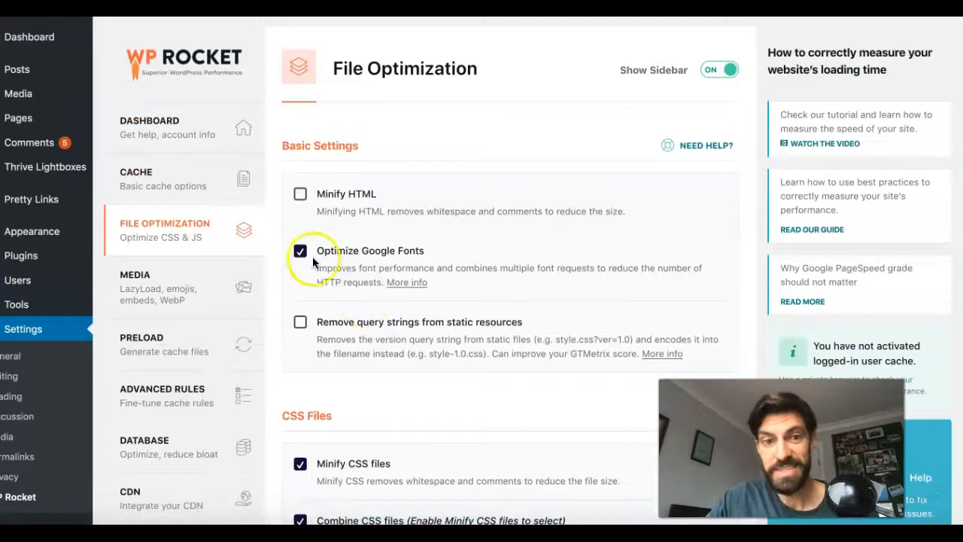
{"action": "scroll", "coordinate": [311, 289], "scroll_direction": "down", "scroll_amount": 2}
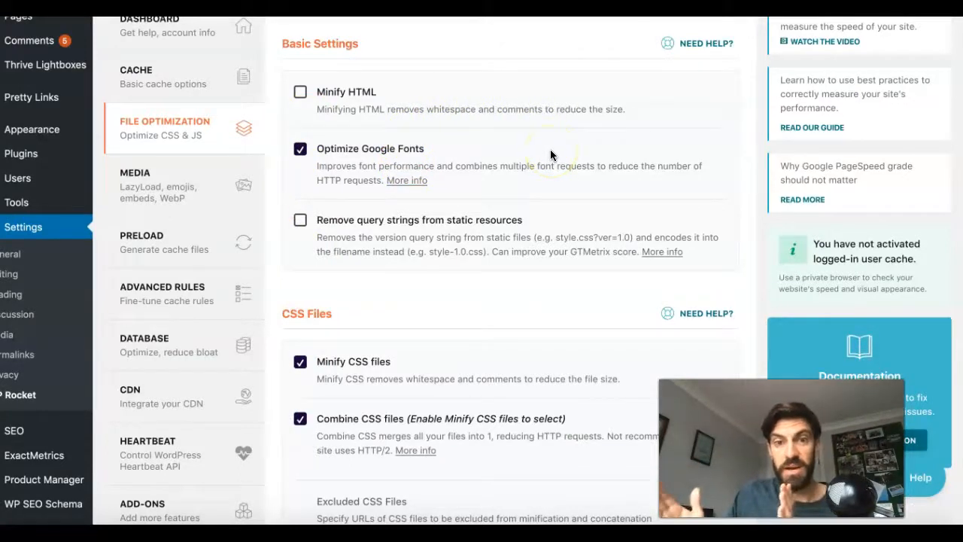
{"action": "scroll", "coordinate": [511, 190], "scroll_direction": "down", "scroll_amount": 3}
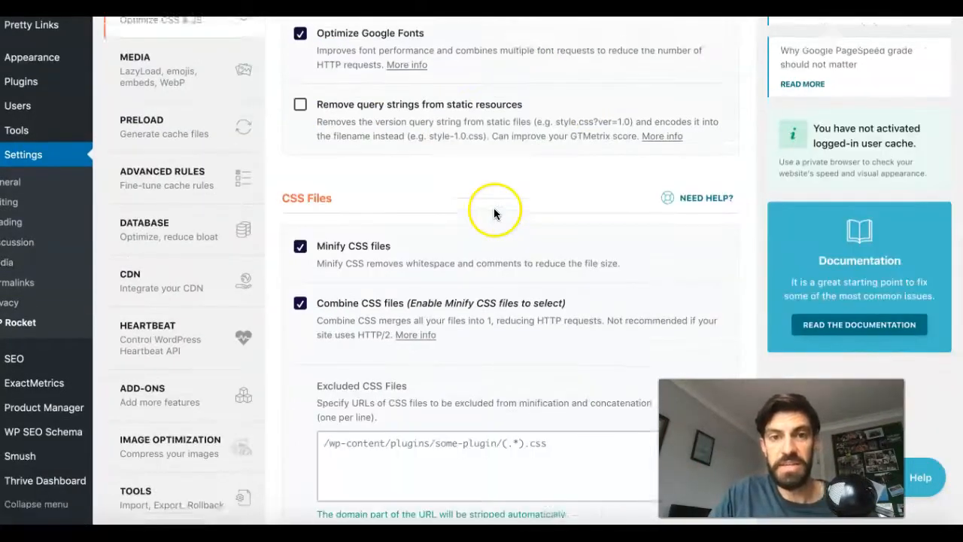
{"action": "scroll", "coordinate": [432, 157], "scroll_direction": "down", "scroll_amount": 10}
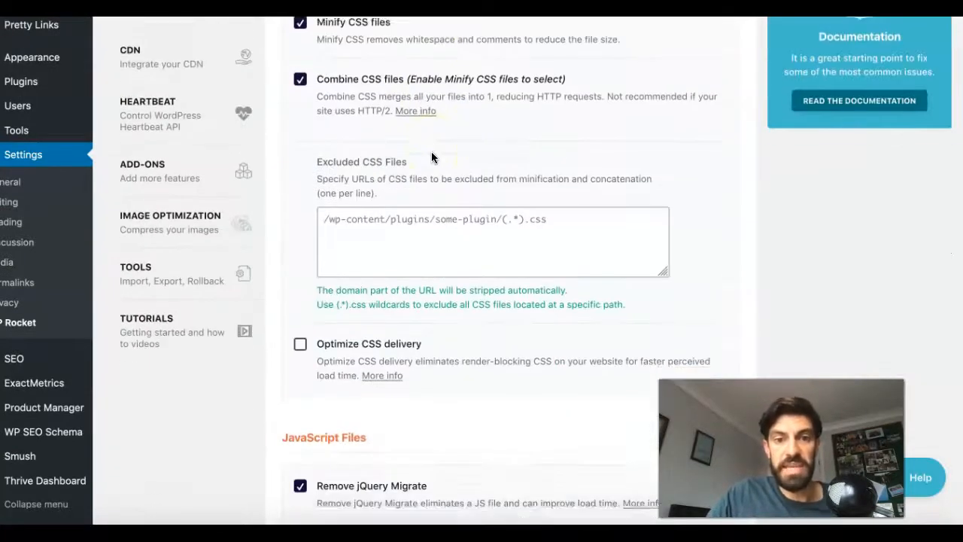
{"action": "scroll", "coordinate": [431, 151], "scroll_direction": "down", "scroll_amount": 4}
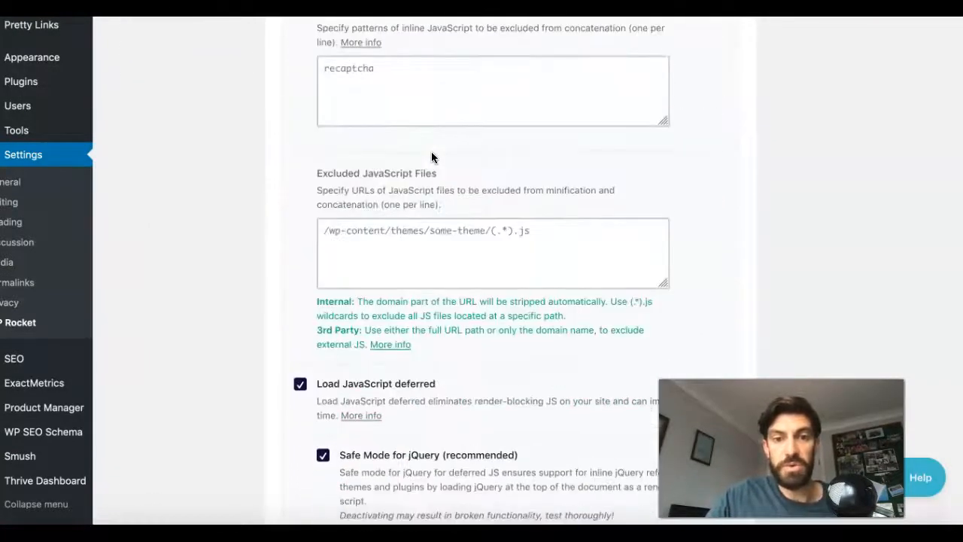
{"action": "scroll", "coordinate": [431, 151], "scroll_direction": "up", "scroll_amount": 10}
{"action": "scroll", "coordinate": [298, 124], "scroll_direction": "up", "scroll_amount": 2}
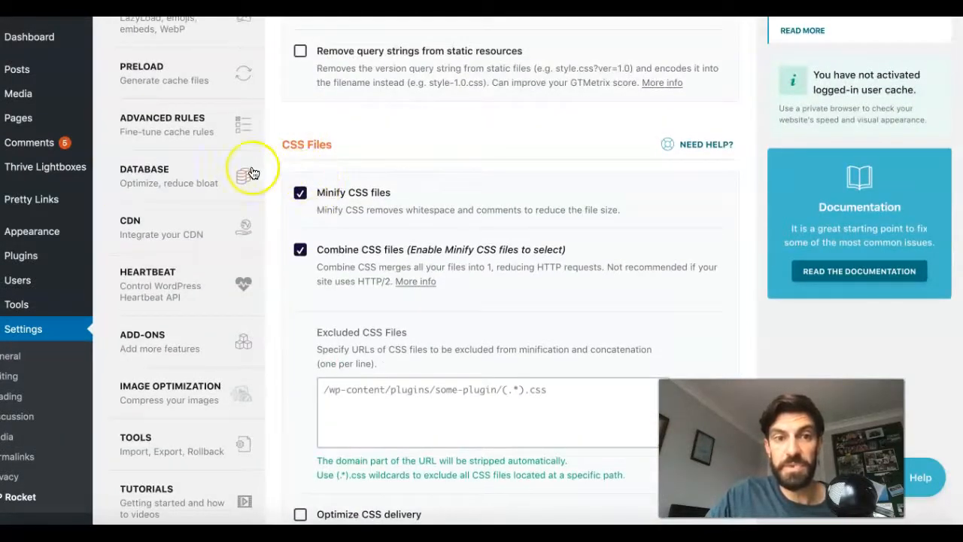
{"action": "scroll", "coordinate": [183, 155], "scroll_direction": "up", "scroll_amount": 1}
{"action": "scroll", "coordinate": [155, 162], "scroll_direction": "up", "scroll_amount": 1}
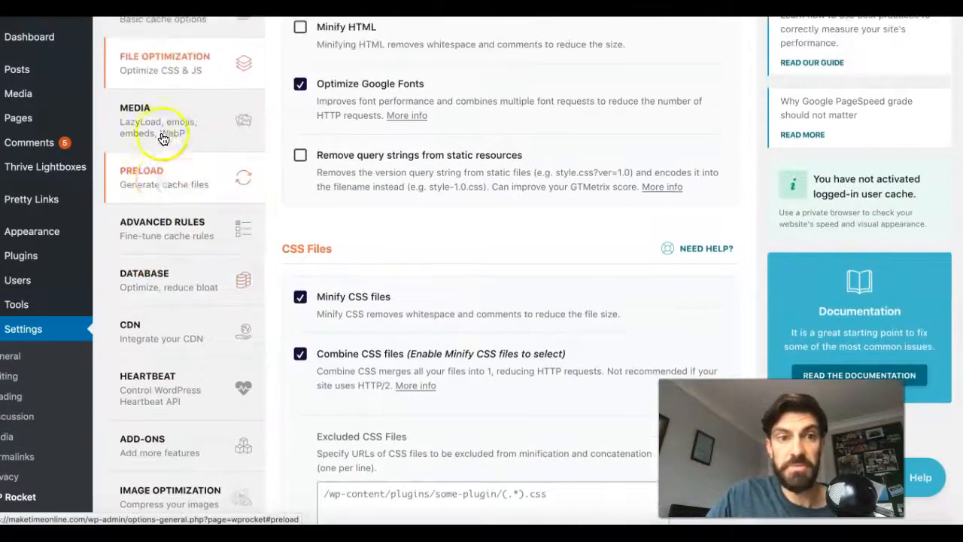
Review the LazyLoad, emoji, embeds and WebP options in the Media settings.
{"action": "left_click", "coordinate": [192, 136]}
{"action": "scroll", "coordinate": [481, 331], "scroll_direction": "down", "scroll_amount": 1}
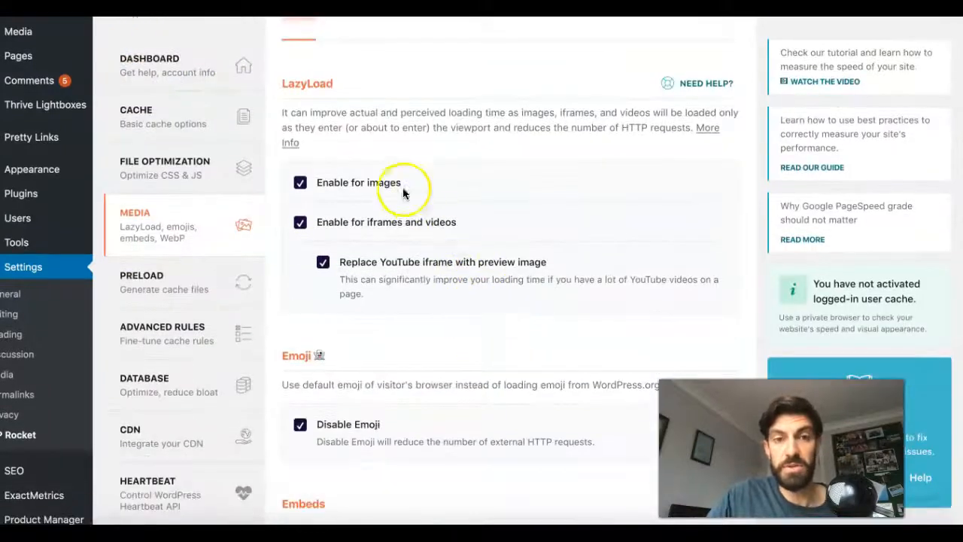
{"action": "scroll", "coordinate": [377, 279], "scroll_direction": "down", "scroll_amount": 3}
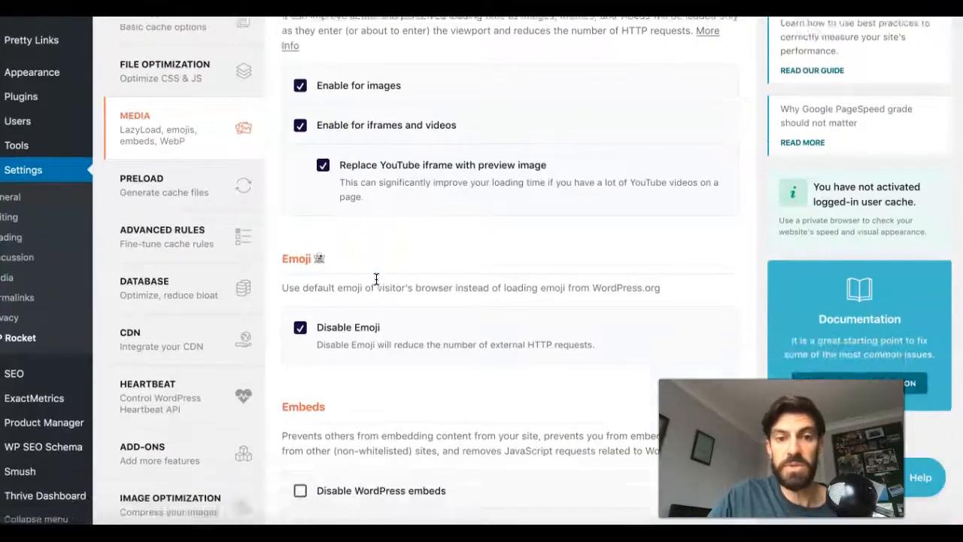
{"action": "scroll", "coordinate": [361, 308], "scroll_direction": "down", "scroll_amount": 3}
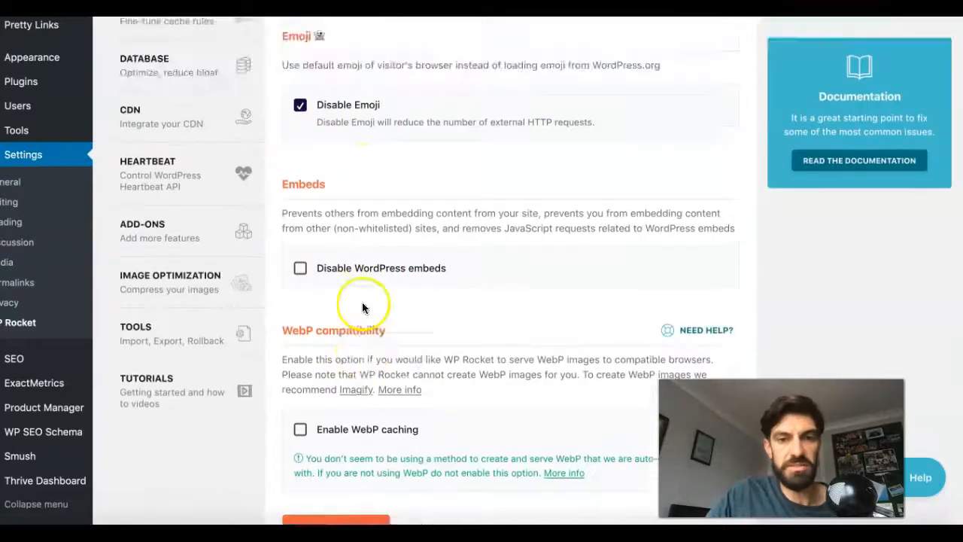
{"action": "scroll", "coordinate": [351, 343], "scroll_direction": "up", "scroll_amount": 3}
{"action": "scroll", "coordinate": [352, 351], "scroll_direction": "up", "scroll_amount": 2}
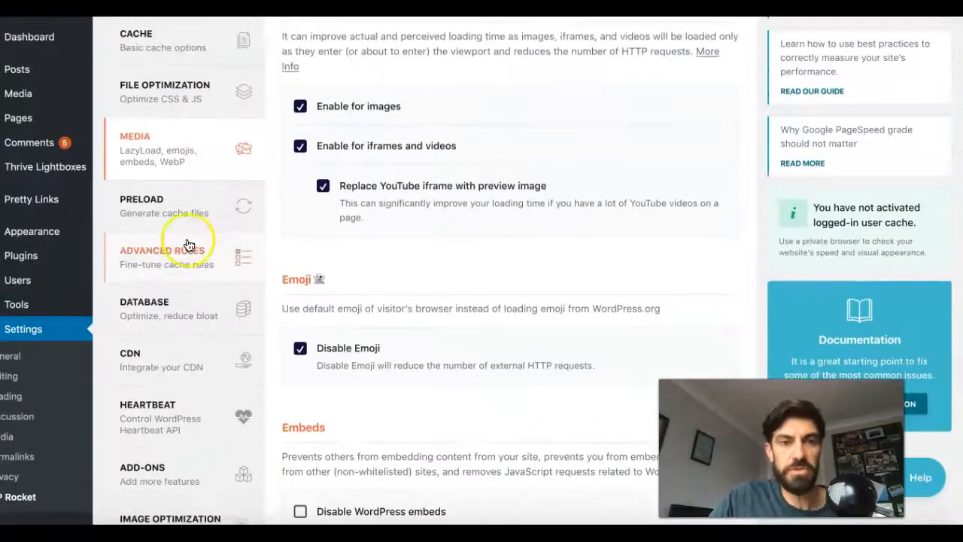
Check the preloading options in the Preload settings and open the Advanced Rules settings.
{"action": "left_click", "coordinate": [188, 214]}
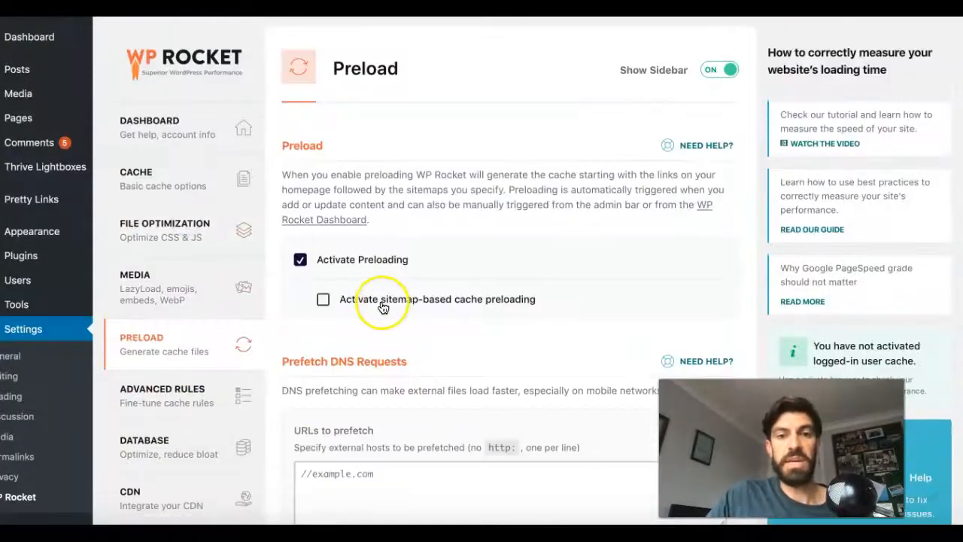
{"action": "scroll", "coordinate": [200, 262], "scroll_direction": "down", "scroll_amount": 2}
{"action": "left_click", "coordinate": [200, 268]}
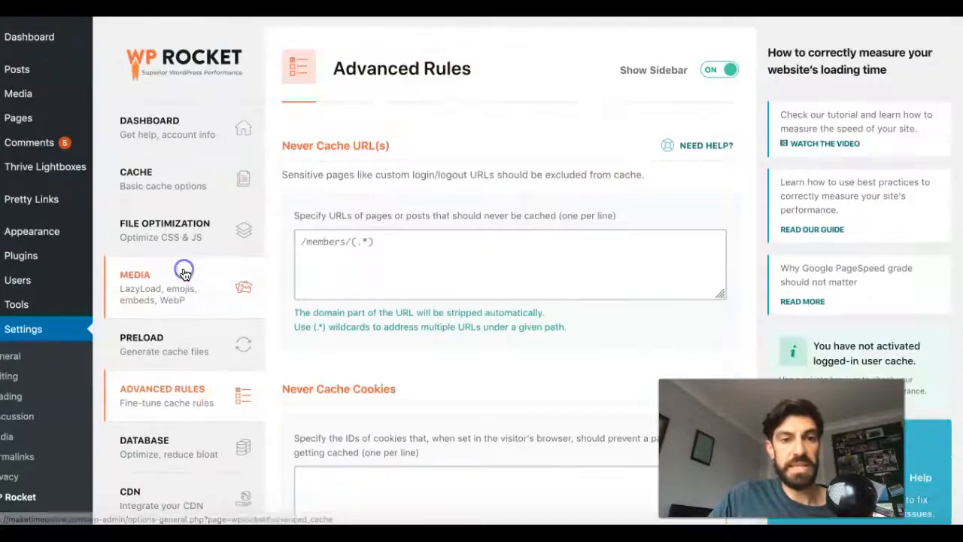
Review the post, comments and transients cleanup options in the Database settings.
{"action": "scroll", "coordinate": [189, 331], "scroll_direction": "down", "scroll_amount": 2}
{"action": "left_click", "coordinate": [172, 341]}
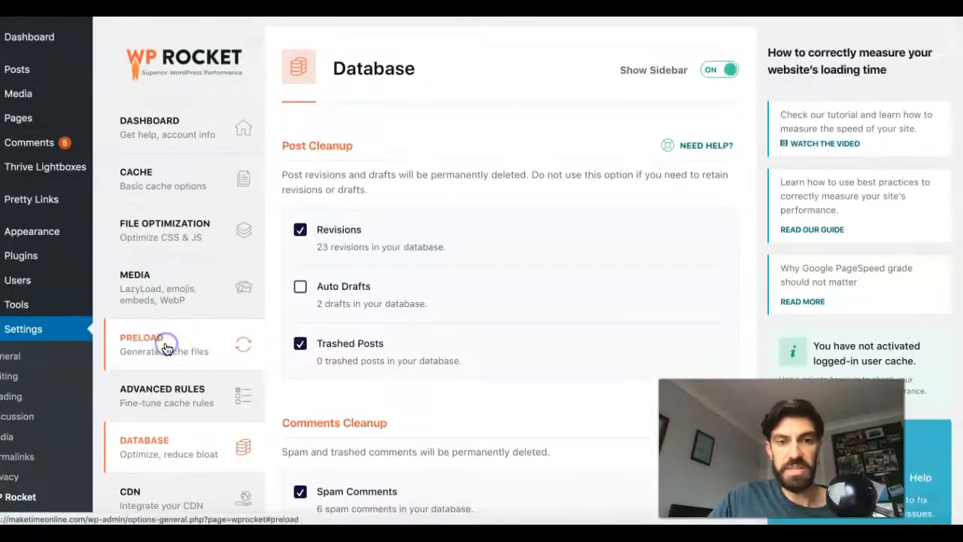
{"action": "scroll", "coordinate": [162, 344], "scroll_direction": "down", "scroll_amount": 3}
{"action": "scroll", "coordinate": [167, 353], "scroll_direction": "down", "scroll_amount": 1}
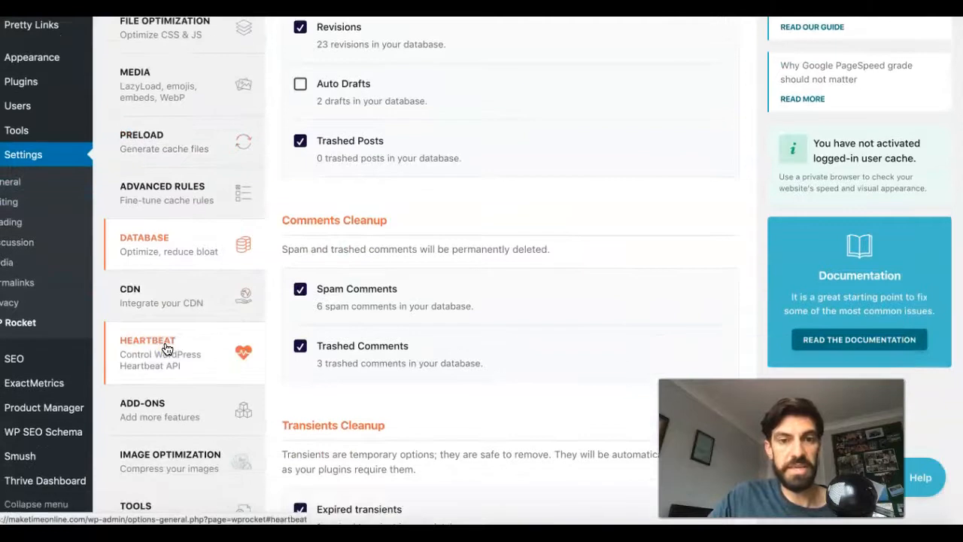
View the CDN settings and check the Heartbeat behavior options for backend, post editor and frontend.
{"action": "left_click", "coordinate": [172, 302]}
{"action": "scroll", "coordinate": [190, 384], "scroll_direction": "down", "scroll_amount": 3}
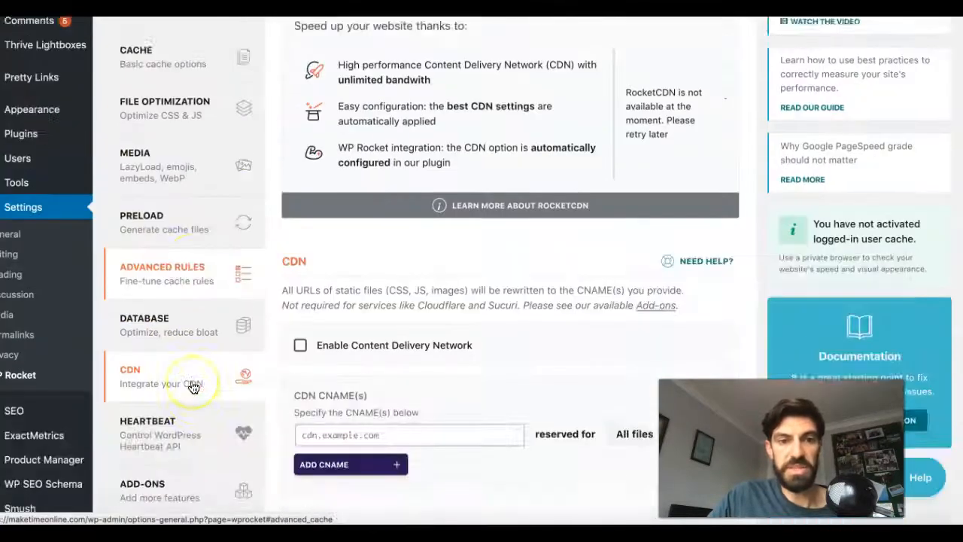
{"action": "left_click", "coordinate": [186, 353]}
{"action": "scroll", "coordinate": [167, 349], "scroll_direction": "down", "scroll_amount": 4}
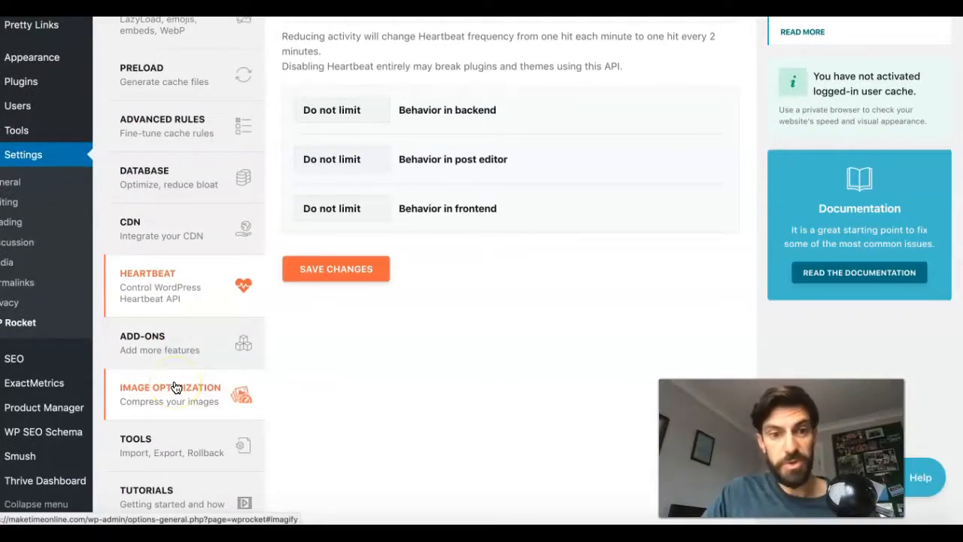
Return to the CDN settings and examine the RocketCDN, CNAME and file exclusion options.
{"action": "left_click", "coordinate": [161, 226]}
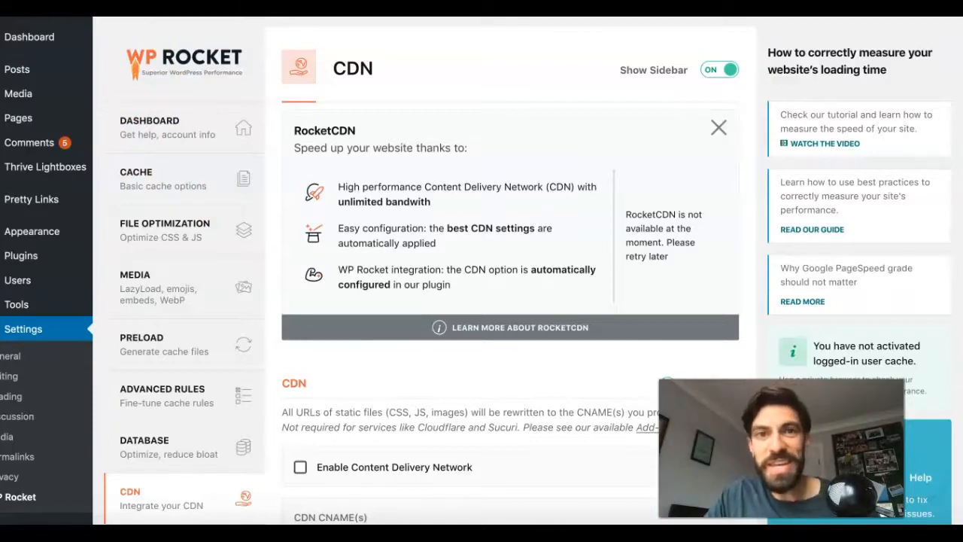
{"action": "scroll", "coordinate": [380, 264], "scroll_direction": "down", "scroll_amount": 6}
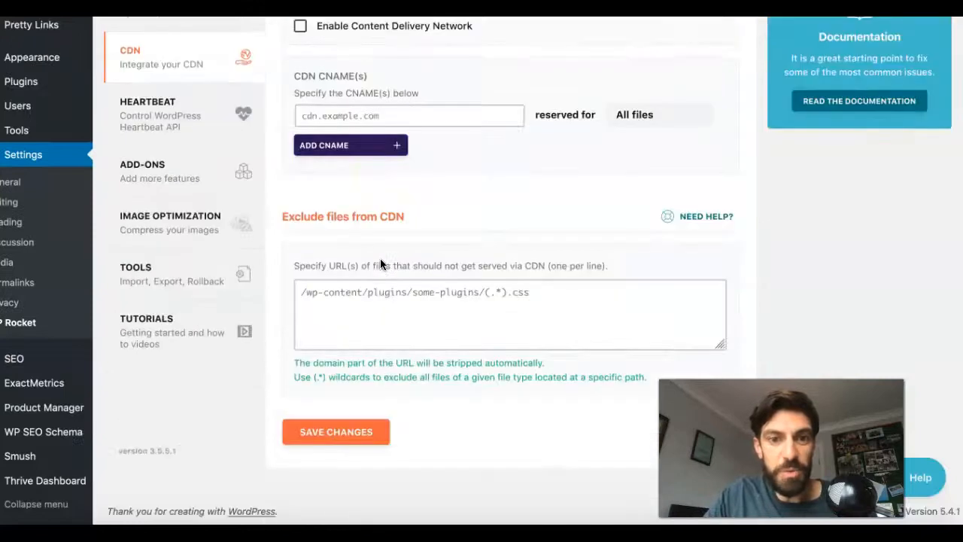
{"action": "scroll", "coordinate": [380, 260], "scroll_direction": "up", "scroll_amount": 4}
{"action": "scroll", "coordinate": [226, 293], "scroll_direction": "up", "scroll_amount": 4}
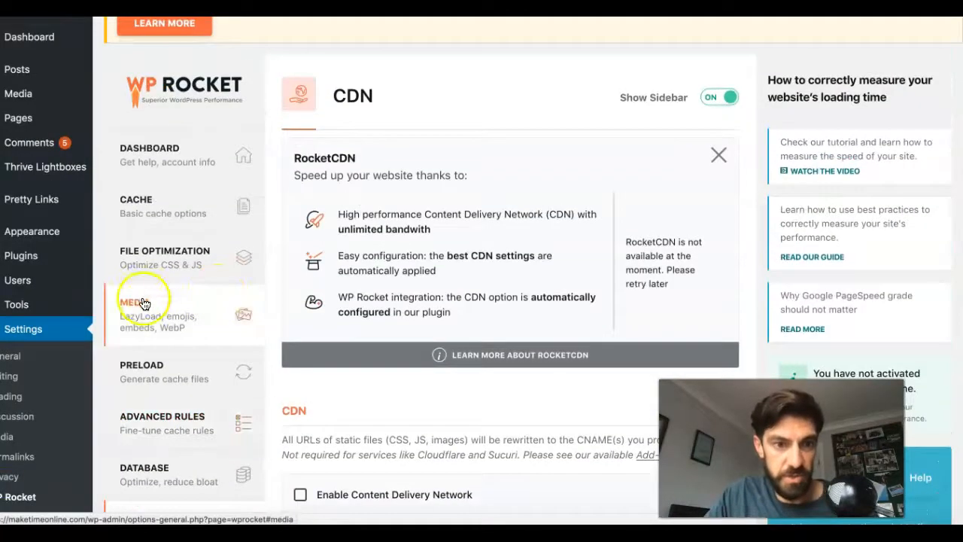
Review the LazyLoad, emoji, embeds and WebP compatibility options in the Media settings.
{"action": "left_click", "coordinate": [181, 317]}
{"action": "scroll", "coordinate": [483, 369], "scroll_direction": "down", "scroll_amount": 6}
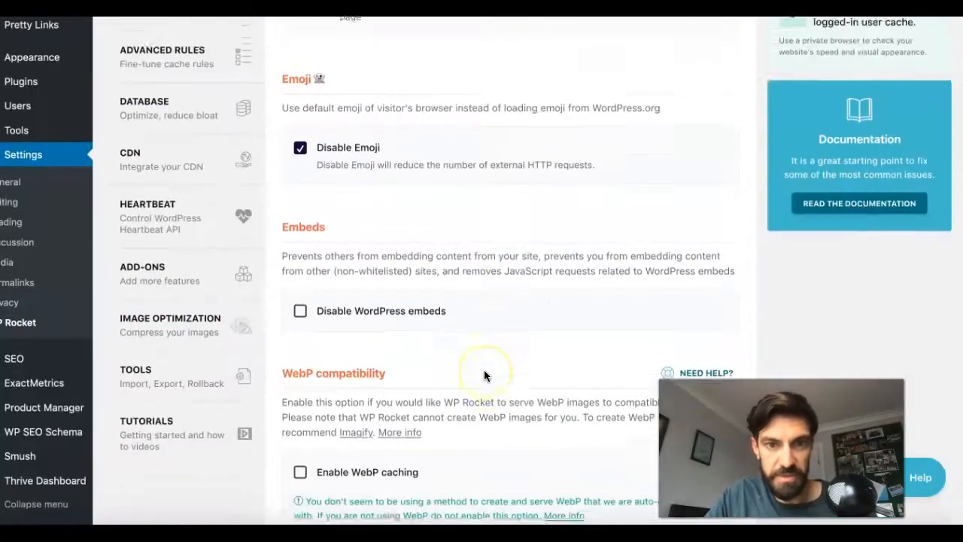
{"action": "scroll", "coordinate": [193, 188], "scroll_direction": "up", "scroll_amount": 4}
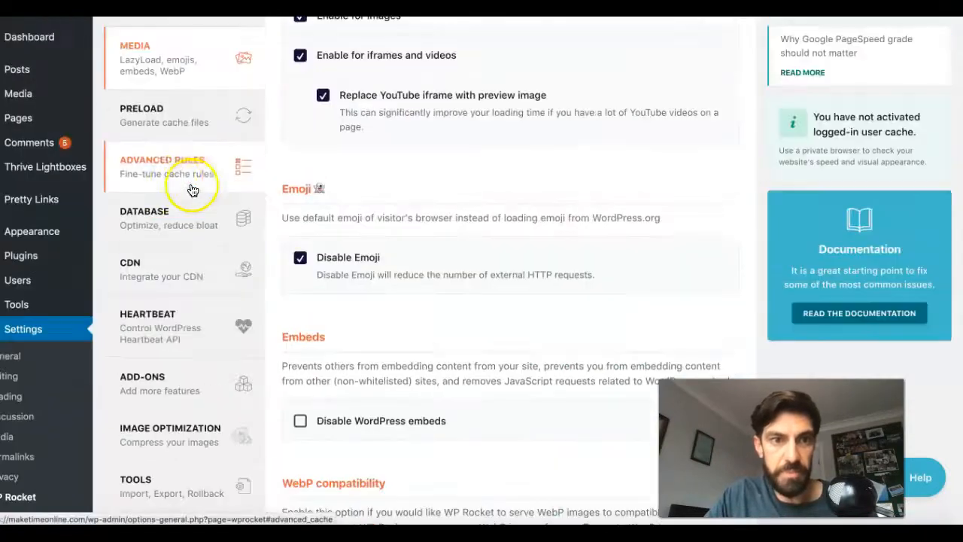
Enable Load JavaScript deferred in the File Optimization settings, save the changes and reload the settings page.
{"action": "left_click", "coordinate": [158, 96]}
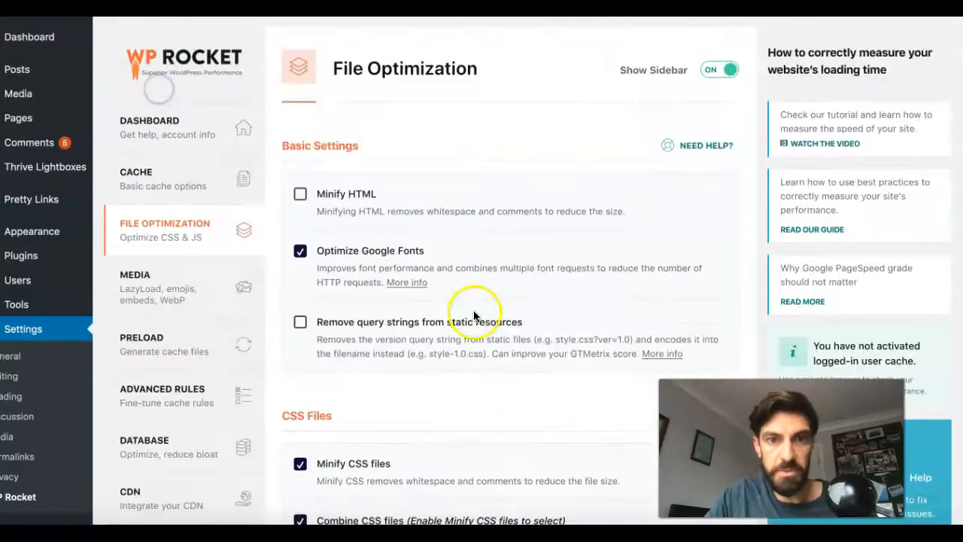
{"action": "scroll", "coordinate": [473, 310], "scroll_direction": "down", "scroll_amount": 8}
{"action": "scroll", "coordinate": [473, 310], "scroll_direction": "down", "scroll_amount": 7}
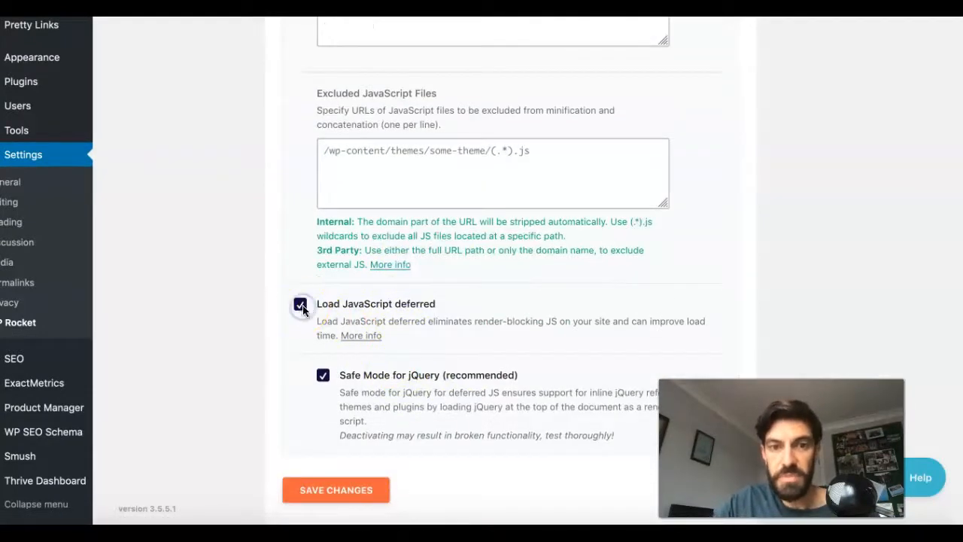
{"action": "left_click", "coordinate": [300, 305]}
{"action": "scroll", "coordinate": [423, 376], "scroll_direction": "down", "scroll_amount": 2}
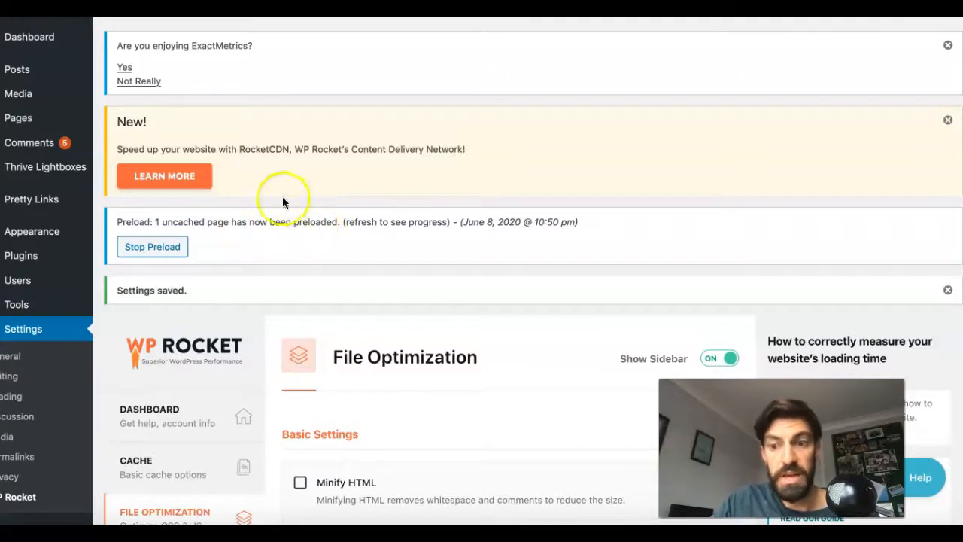
{"action": "key", "text": "super+r"}
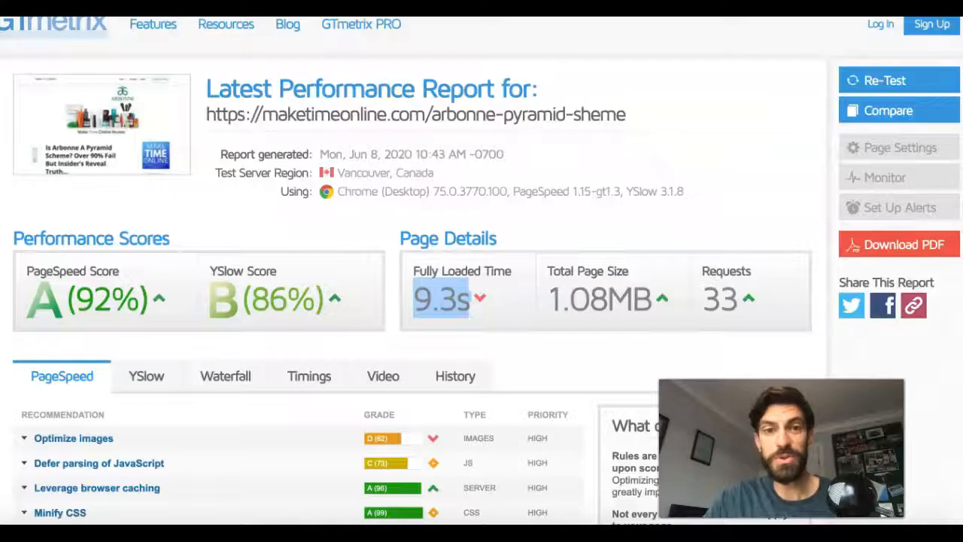
Switch to GTmetrix and re-test the performance reports, and re-run the website's page tests in WebPageTest.
{"action": "left_click", "coordinate": [880, 81]}
{"action": "left_click", "coordinate": [883, 83]}
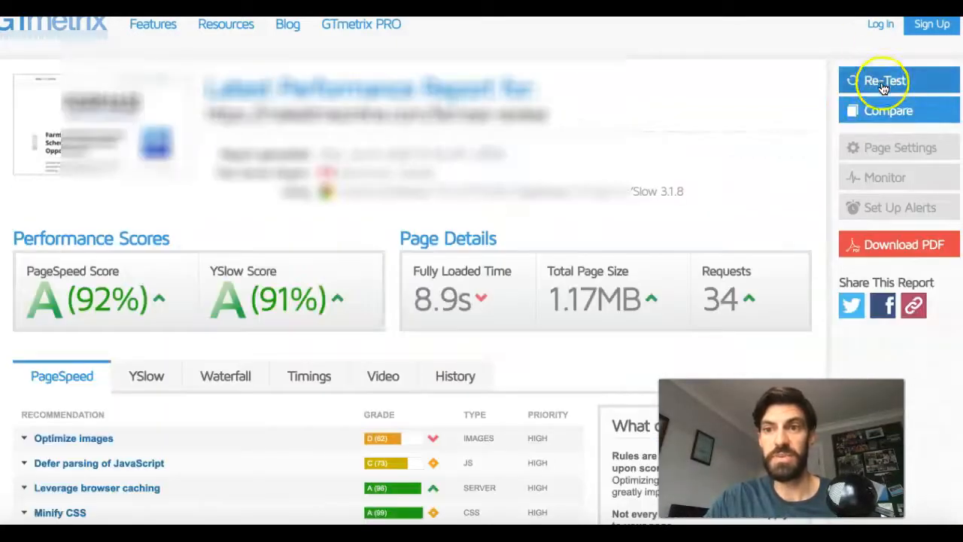
{"action": "left_click", "coordinate": [884, 82]}
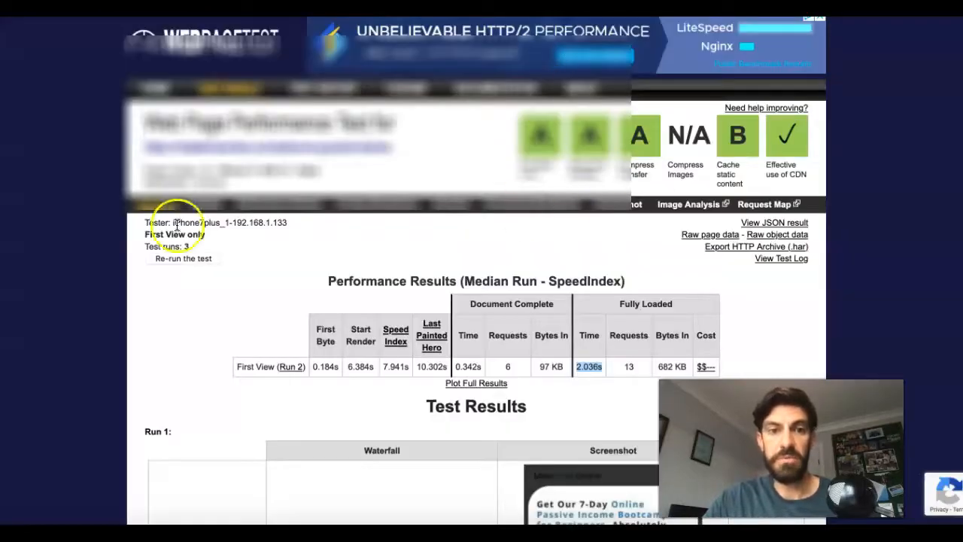
{"action": "left_click", "coordinate": [172, 261]}
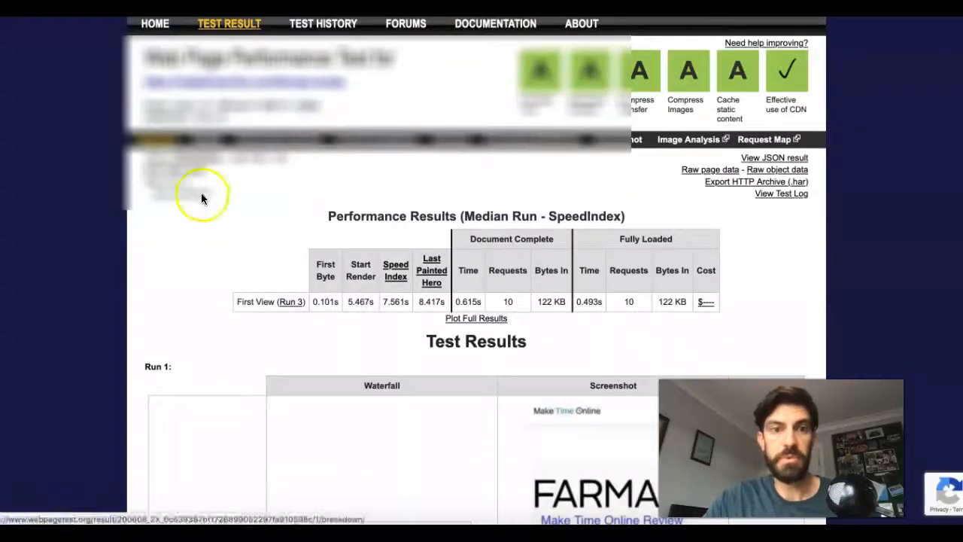
{"action": "left_click", "coordinate": [201, 195]}
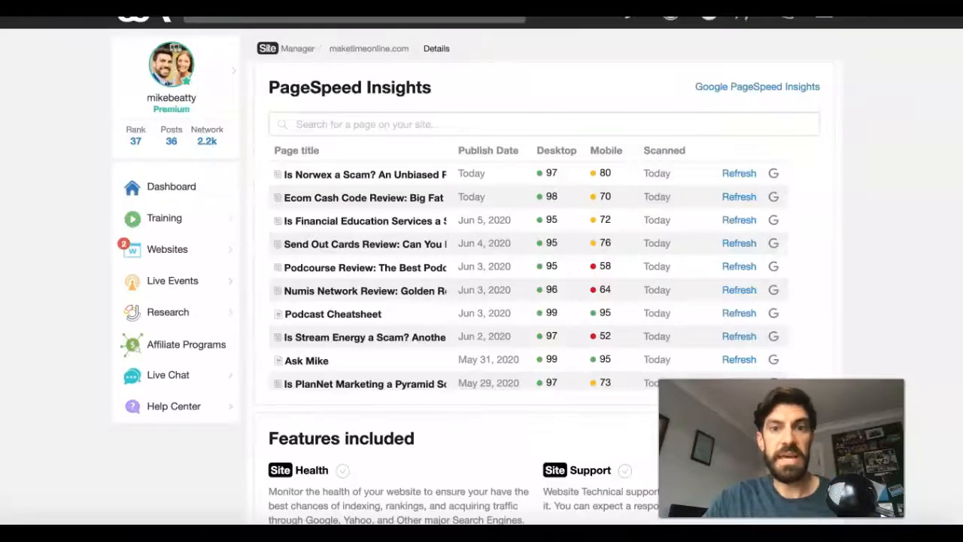
Refresh the PageSpeed Insights scores of the first ten pages, from the Norwex review to the PlanNet Marketing review.
{"action": "left_click", "coordinate": [740, 173]}
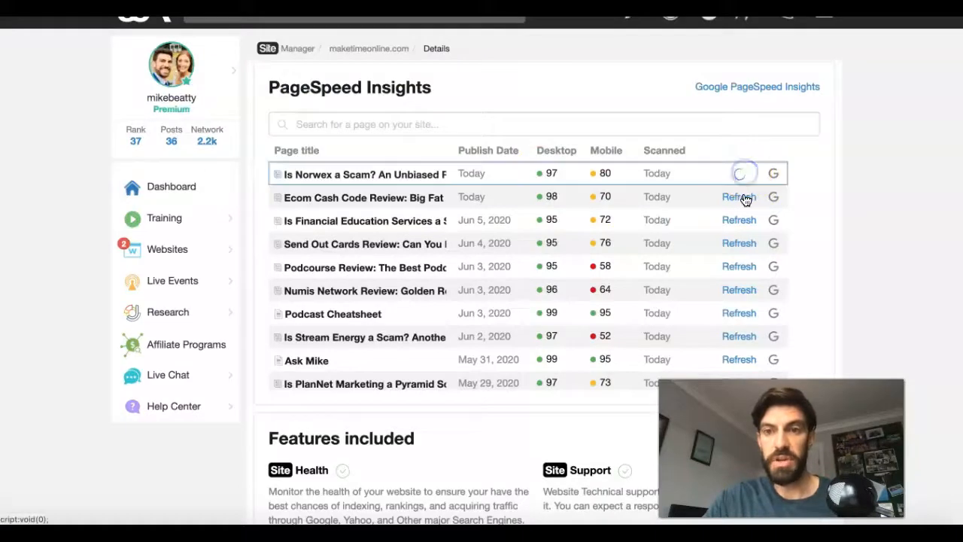
{"action": "left_click", "coordinate": [741, 197]}
{"action": "left_click", "coordinate": [740, 219]}
{"action": "left_click", "coordinate": [740, 243]}
{"action": "left_click", "coordinate": [741, 267]}
{"action": "left_click", "coordinate": [741, 290]}
{"action": "left_click", "coordinate": [740, 313]}
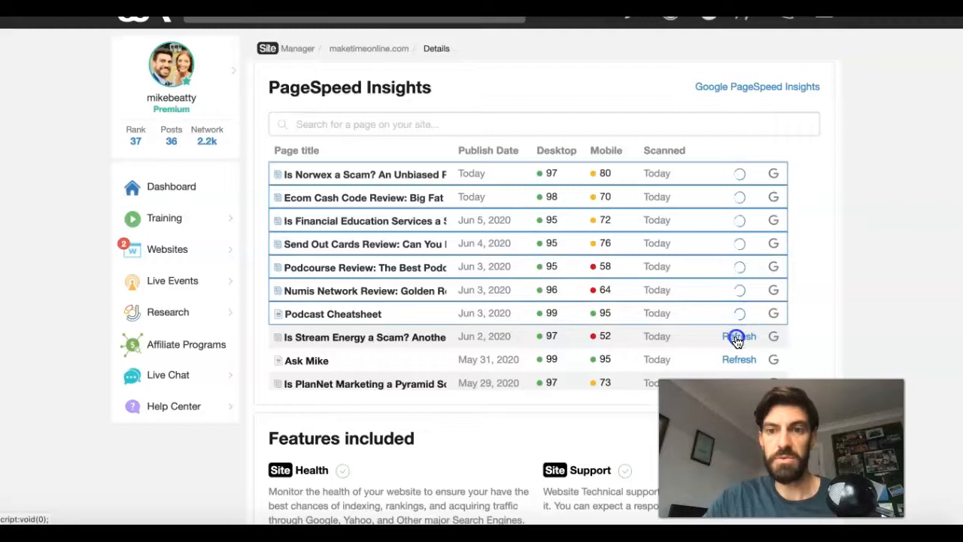
{"action": "left_click", "coordinate": [738, 336]}
{"action": "left_click", "coordinate": [739, 359]}
{"action": "left_click", "coordinate": [737, 379]}
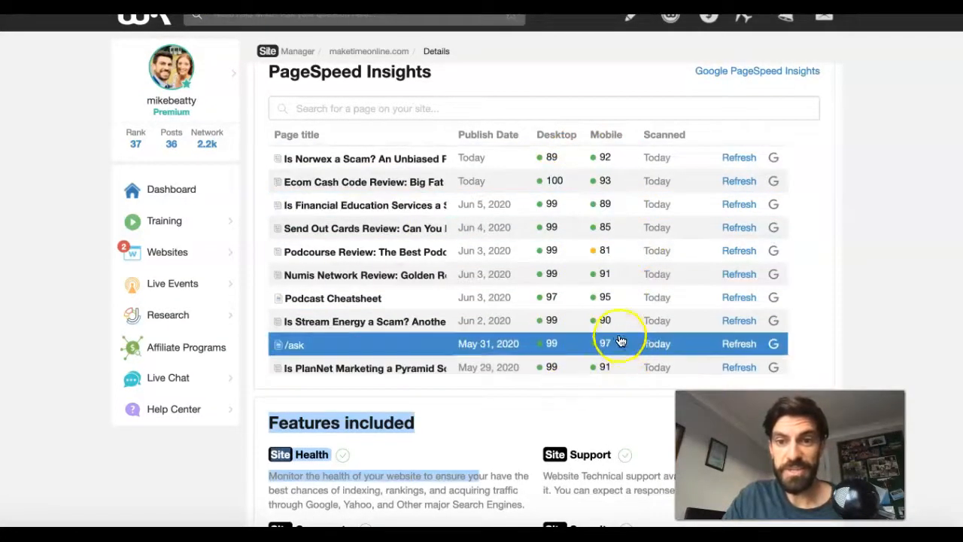
Examine the desktop and mobile PageSpeed scores of the website's pages throughout the list.
{"action": "scroll", "coordinate": [619, 338], "scroll_direction": "down", "scroll_amount": 3}
{"action": "scroll", "coordinate": [619, 337], "scroll_direction": "down", "scroll_amount": 3}
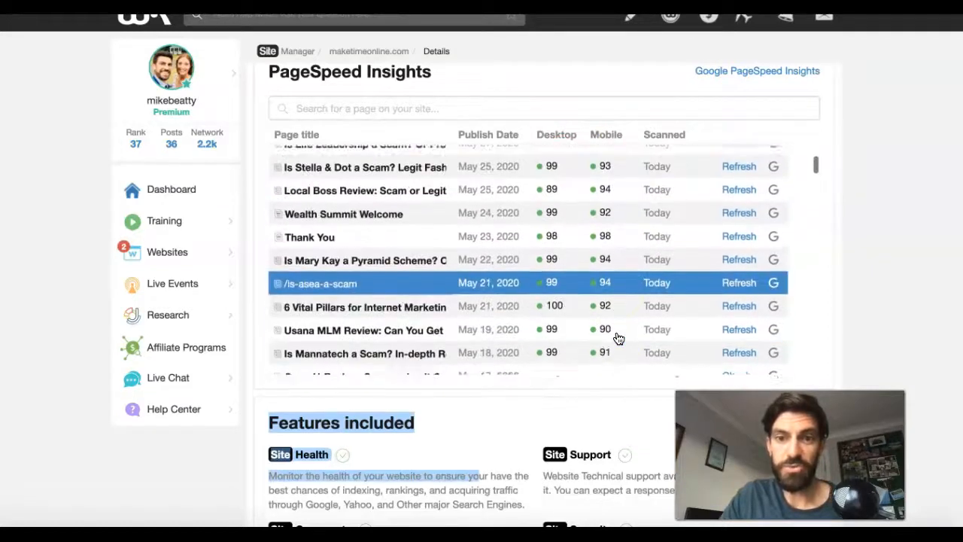
{"action": "scroll", "coordinate": [619, 338], "scroll_direction": "up", "scroll_amount": 3}
{"action": "left_click", "coordinate": [739, 173]}
{"action": "left_click", "coordinate": [738, 197]}
{"action": "scroll", "coordinate": [619, 246], "scroll_direction": "up", "scroll_amount": 4}
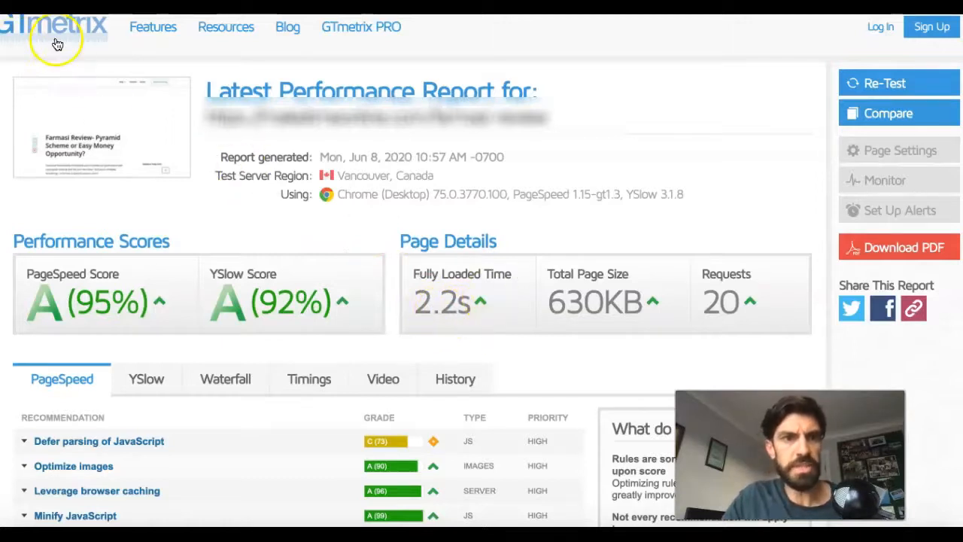
Minimize the browser and compare the before and after screenshots of the PageSpeed Insights, GTmetrix and WebPageTest results.
{"action": "key", "text": "super+m"}
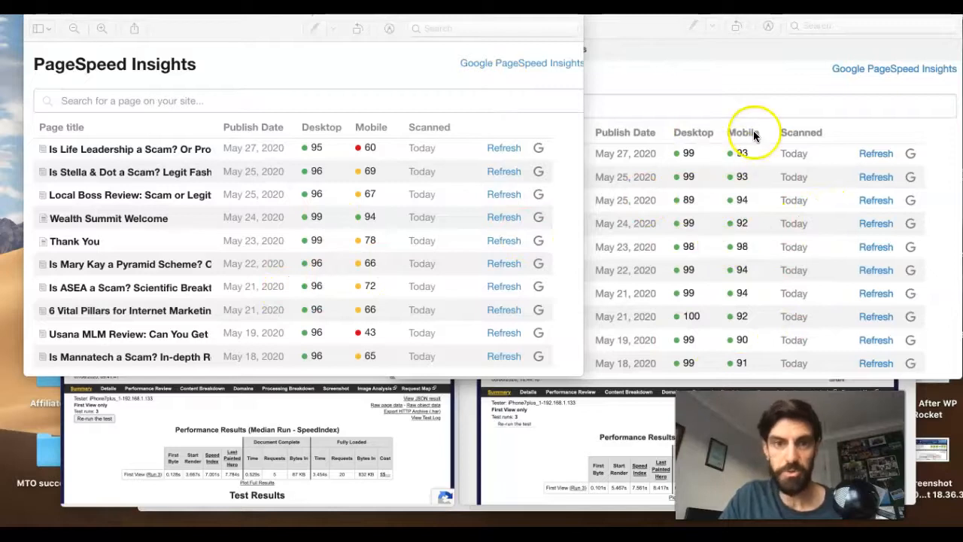
{"action": "left_click", "coordinate": [222, 53]}
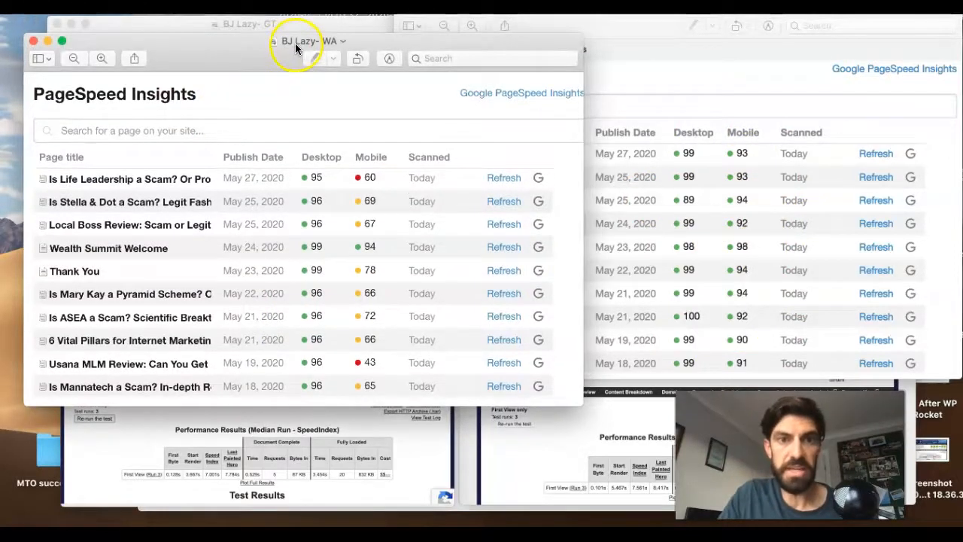
{"action": "left_click", "coordinate": [34, 41]}
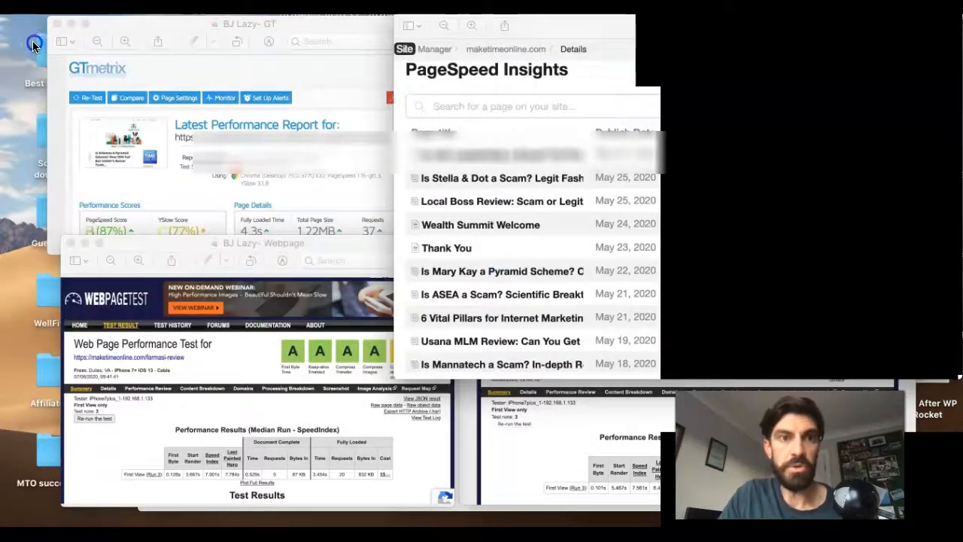
{"action": "left_click_drag", "start_coordinate": [301, 32], "coordinate": [348, 40]}
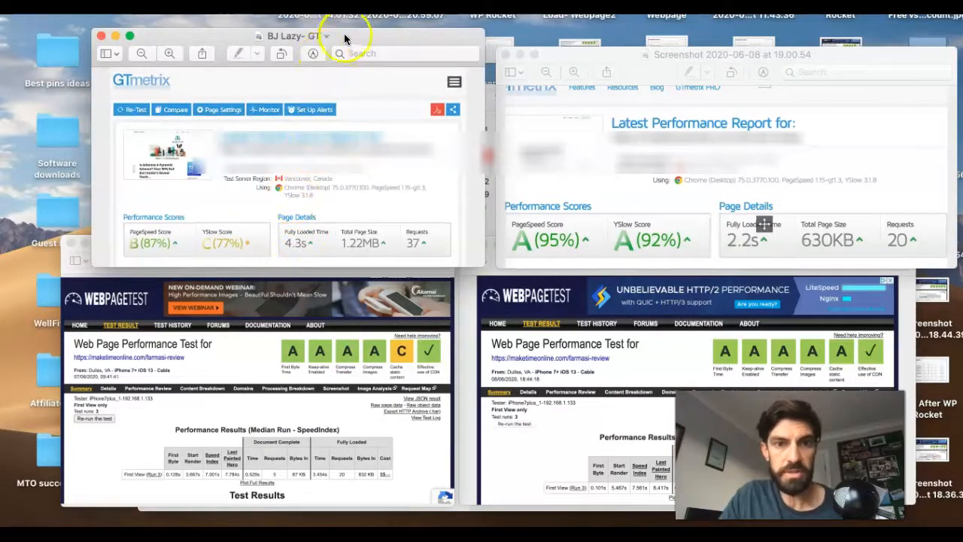
{"action": "left_click_drag", "start_coordinate": [345, 39], "coordinate": [318, 34]}
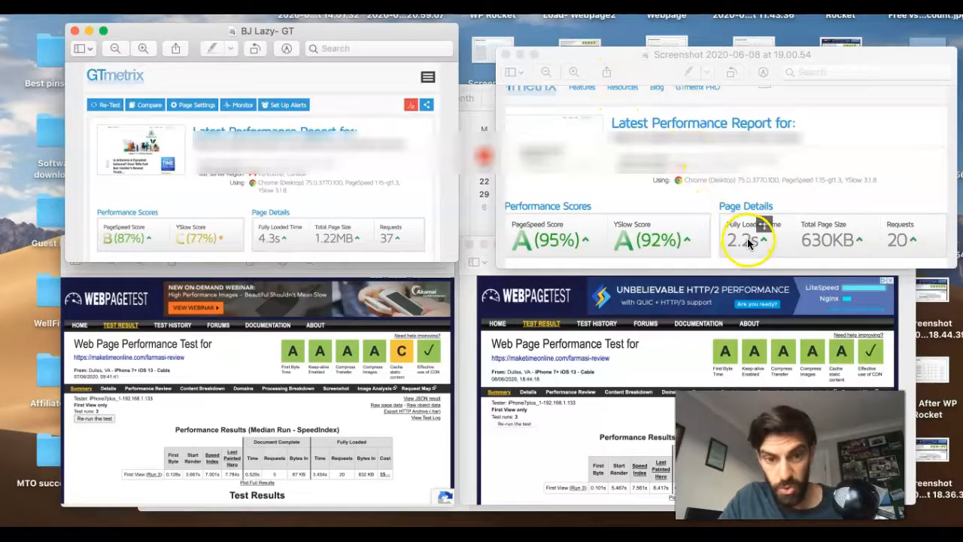
{"action": "left_click", "coordinate": [325, 498]}
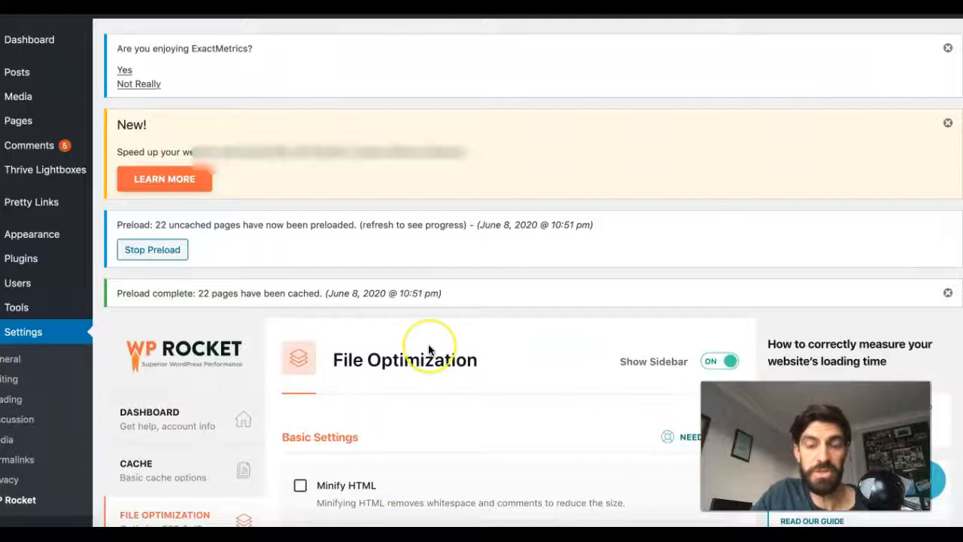
Review the basic, CSS and JavaScript options in WP Rocket's File Optimization settings and open the Cache settings.
{"action": "scroll", "coordinate": [427, 346], "scroll_direction": "down", "scroll_amount": 3}
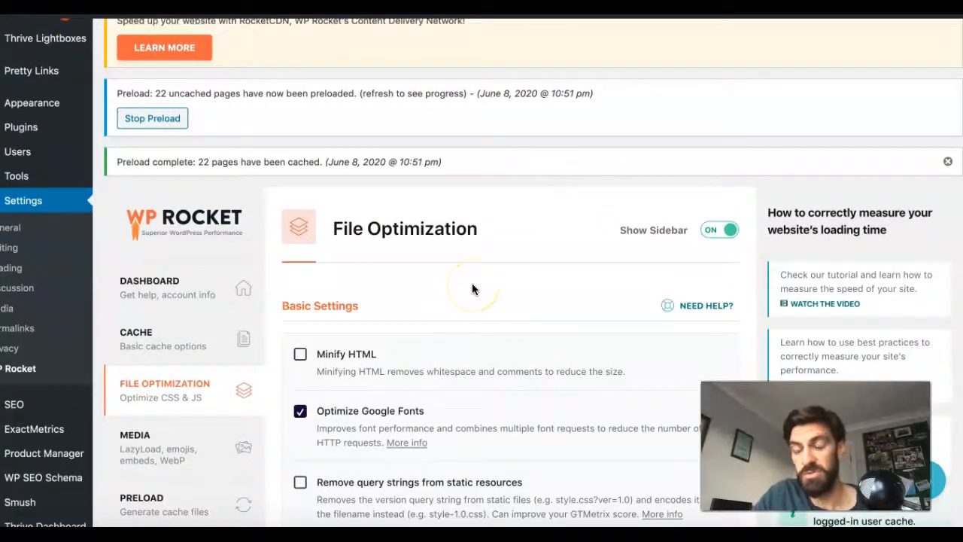
{"action": "scroll", "coordinate": [472, 288], "scroll_direction": "down", "scroll_amount": 3}
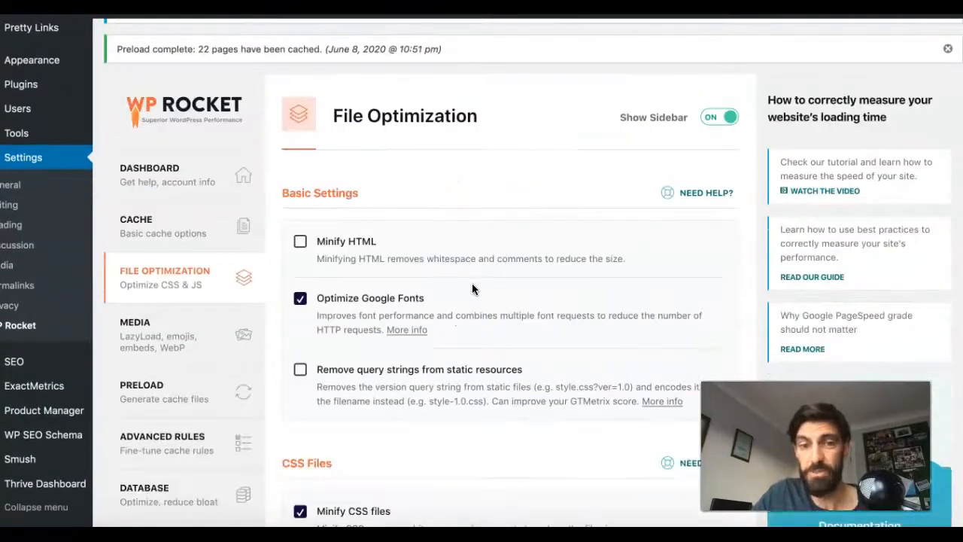
{"action": "scroll", "coordinate": [472, 289], "scroll_direction": "down", "scroll_amount": 4}
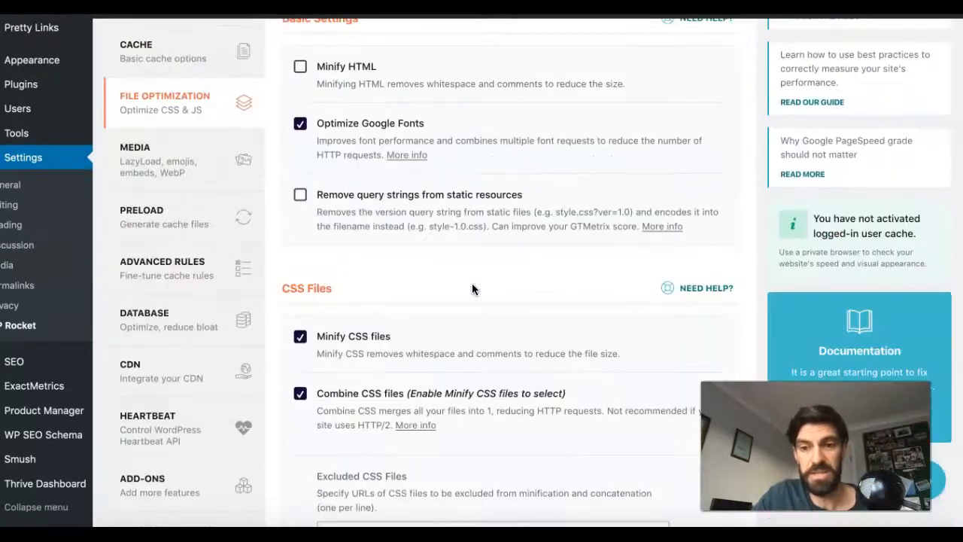
{"action": "scroll", "coordinate": [472, 288], "scroll_direction": "down", "scroll_amount": 1}
{"action": "scroll", "coordinate": [472, 283], "scroll_direction": "down", "scroll_amount": 2}
{"action": "left_click", "coordinate": [298, 226]}
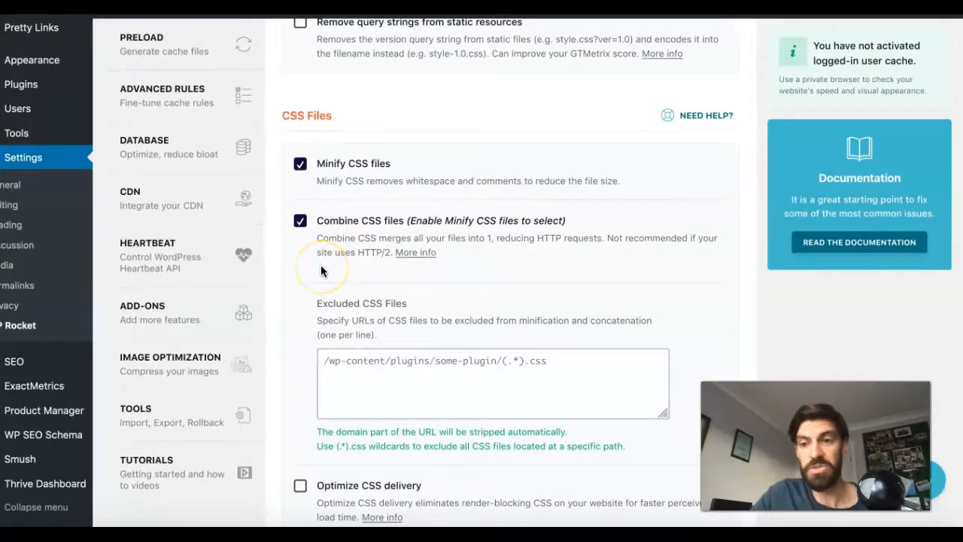
{"action": "scroll", "coordinate": [321, 265], "scroll_direction": "down", "scroll_amount": 5}
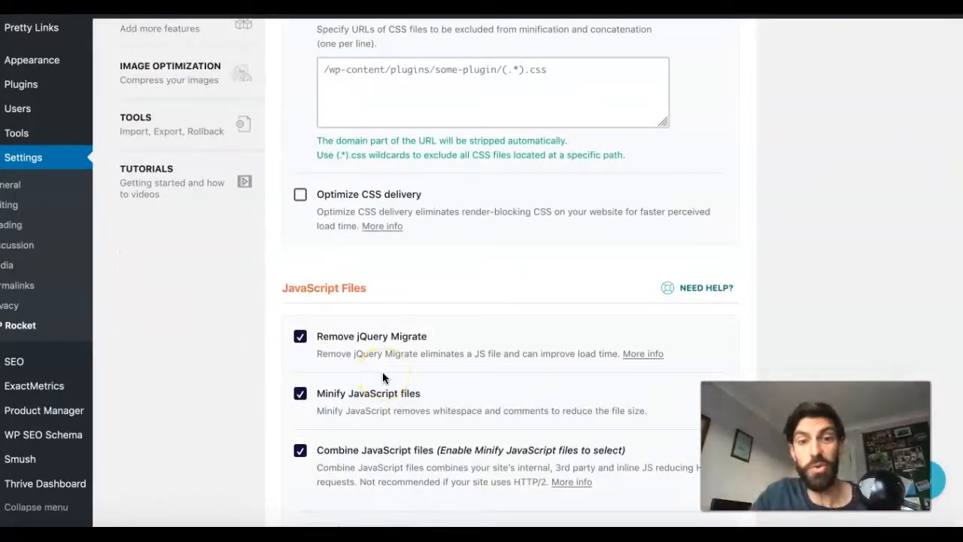
{"action": "scroll", "coordinate": [382, 371], "scroll_direction": "down", "scroll_amount": 2}
{"action": "scroll", "coordinate": [382, 372], "scroll_direction": "down", "scroll_amount": 1}
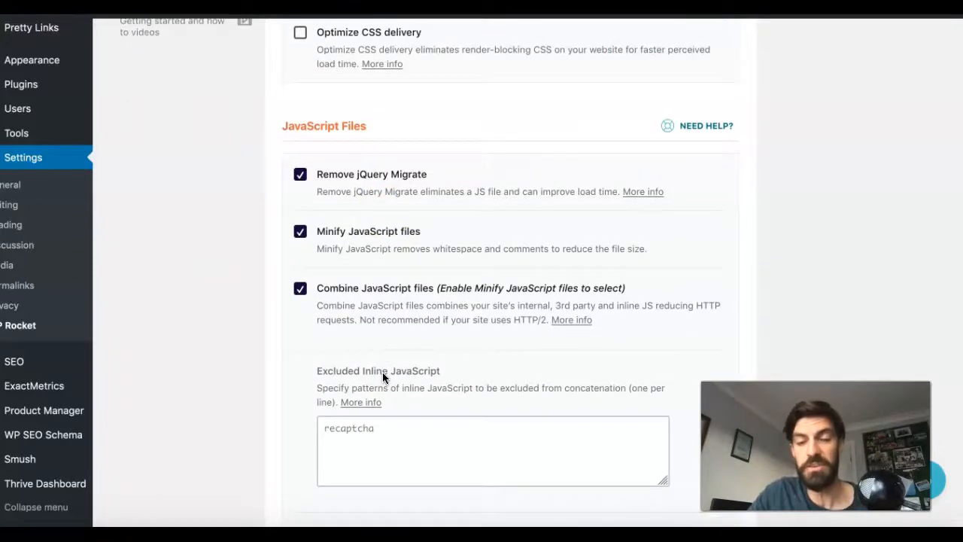
{"action": "scroll", "coordinate": [382, 372], "scroll_direction": "down", "scroll_amount": 3}
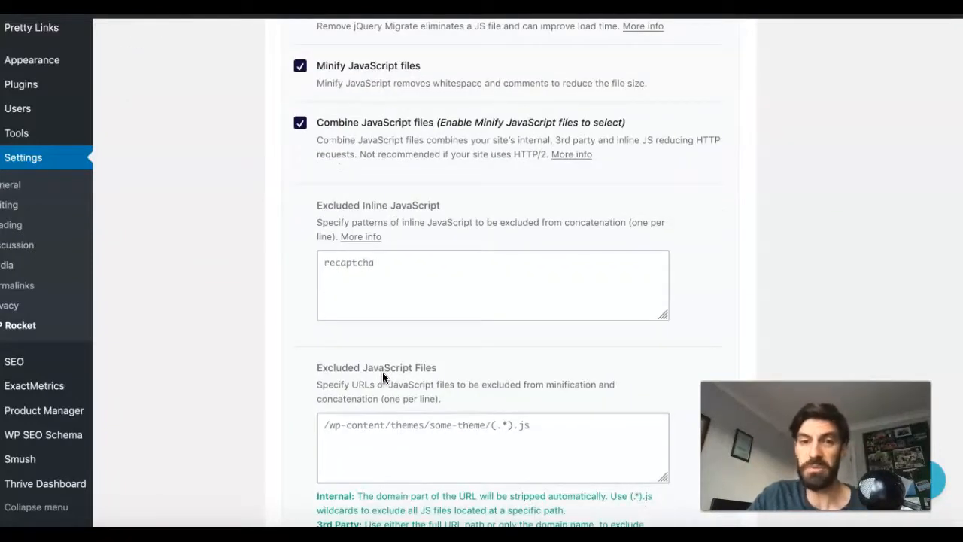
{"action": "scroll", "coordinate": [382, 376], "scroll_direction": "up", "scroll_amount": 15}
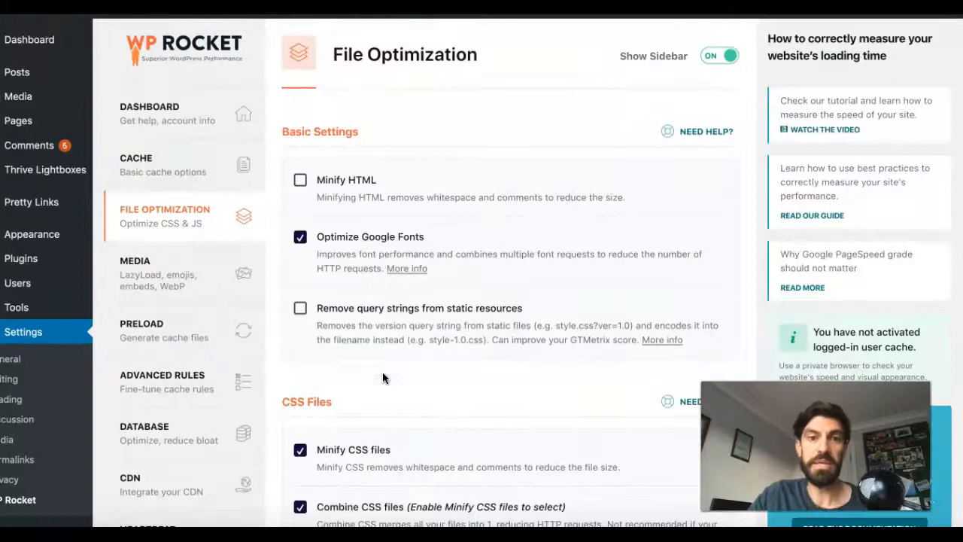
{"action": "left_click", "coordinate": [194, 173]}
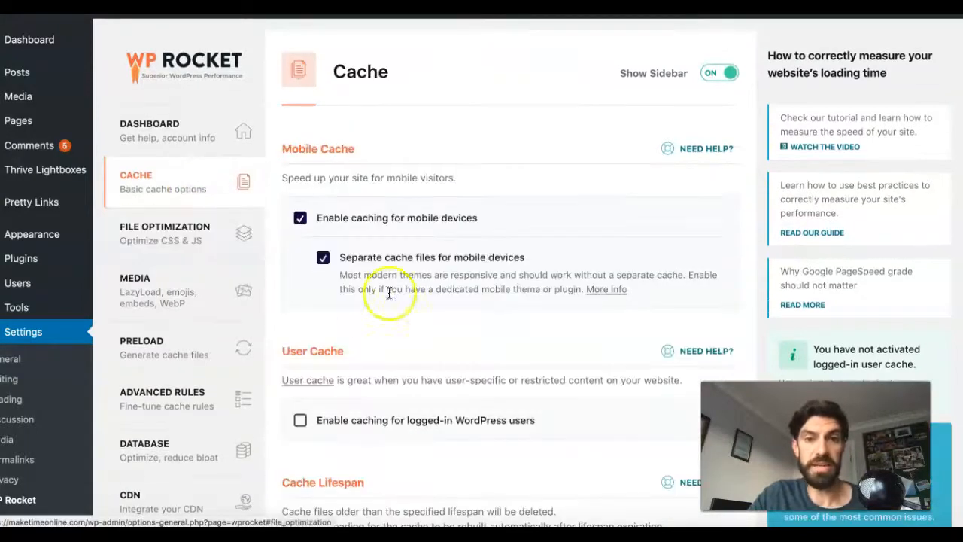